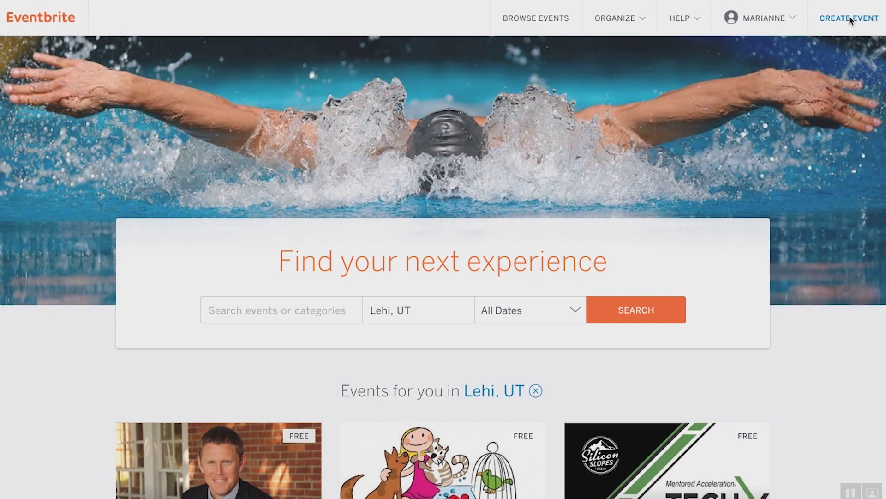
Step: Create a new event and title it "6 Figure Mastermind Money Making Workshop"
{"action": "left_click", "coordinate": [850, 18]}
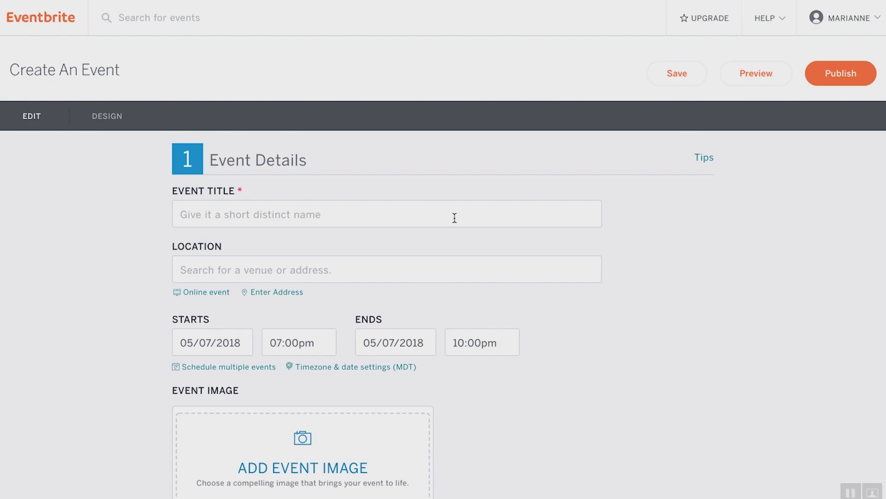
{"action": "left_click", "coordinate": [455, 218]}
{"action": "type", "text": "^ Figure Materm"}
{"action": "key", "text": "BackSpace"}
{"action": "key", "text": "BackSpace"}
{"action": "key", "text": "BackSpace"}
{"action": "key", "text": "BackSpace"}
{"action": "key", "text": "BackSpace"}
{"action": "key", "text": "BackSpace"}
{"action": "type", "text": "6 "}
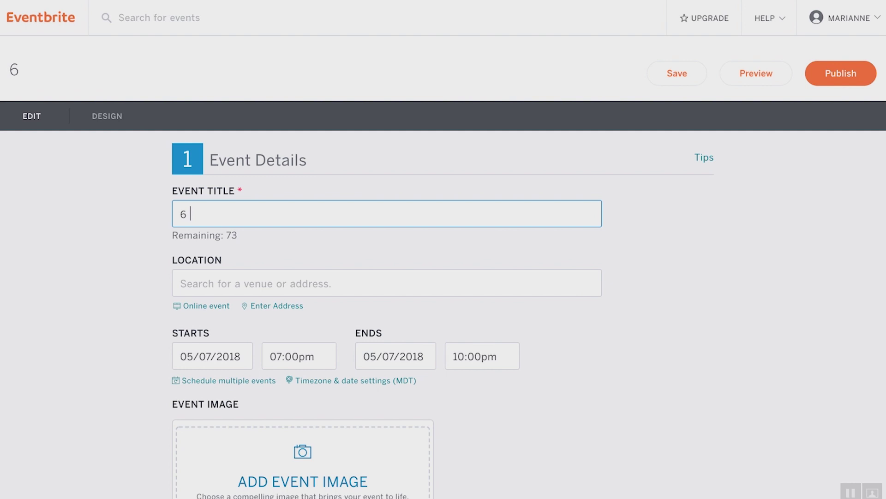
{"action": "type", "text": "Fig"}
{"action": "type", "text": "ure Masterm"}
{"action": "type", "text": "e"}
{"action": "type", "text": "nd "}
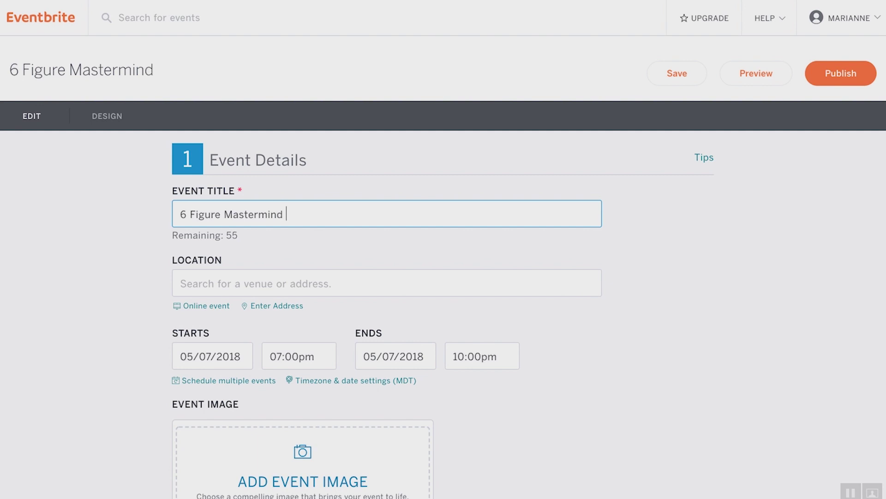
{"action": "type", "text": "Money Make"}
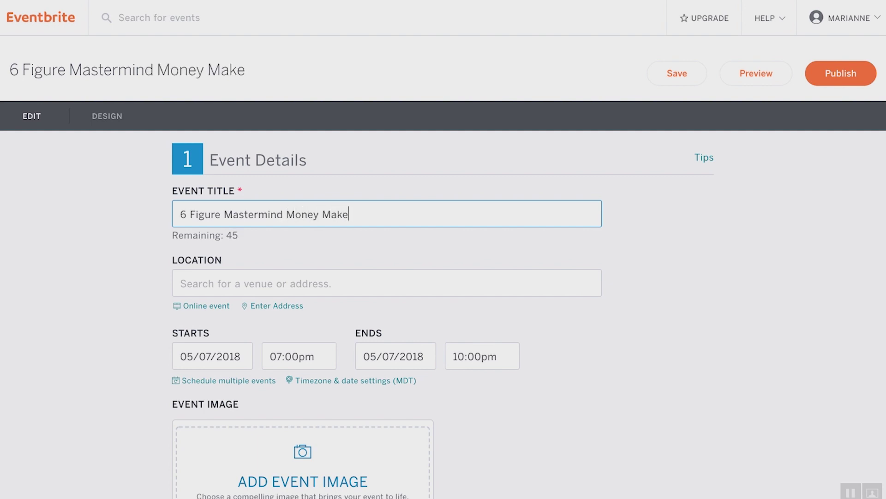
{"action": "key", "text": "BackSpace"}
{"action": "type", "text": "ing Workshop"}
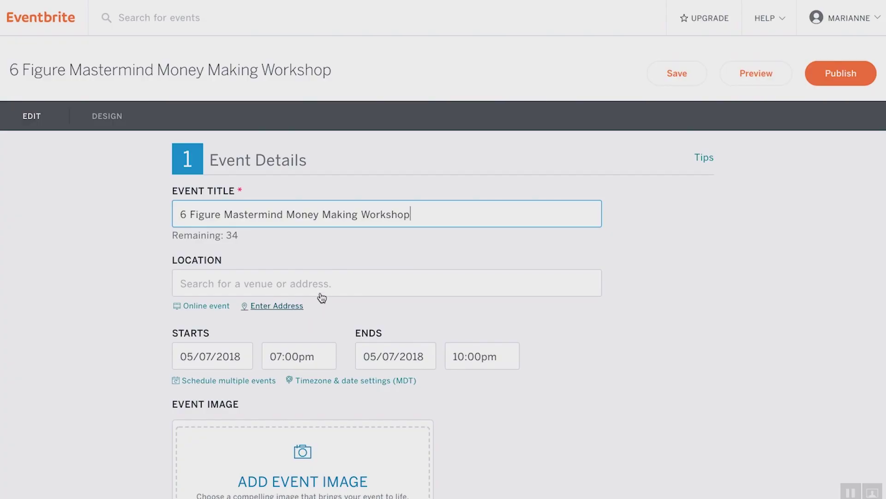
Step: Enter TBA as the event location
{"action": "left_click", "coordinate": [330, 283]}
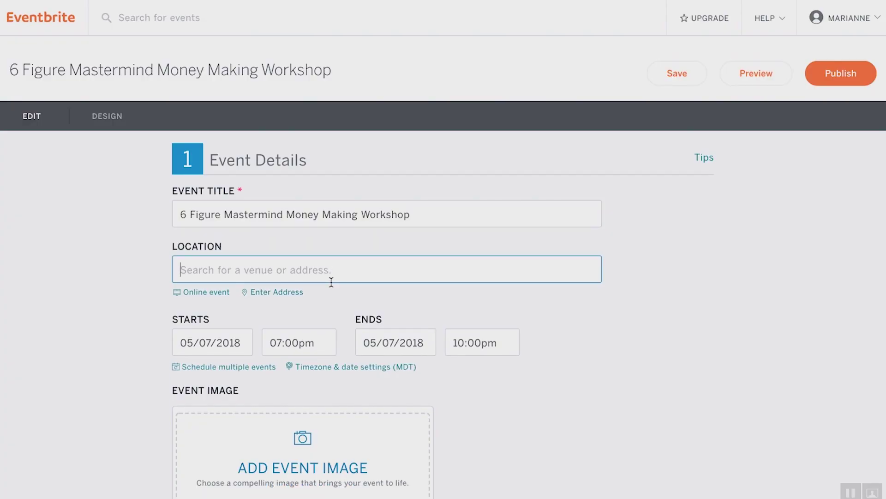
{"action": "type", "text": "TBA"}
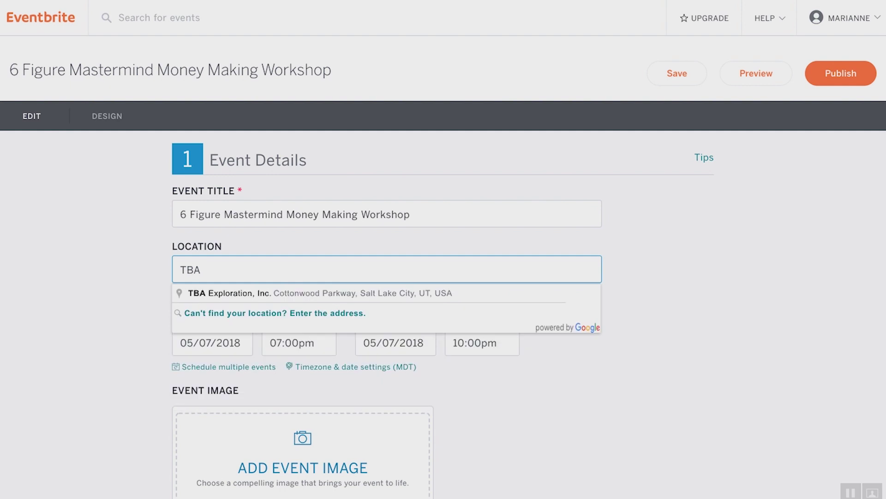
{"action": "left_click", "coordinate": [676, 266]}
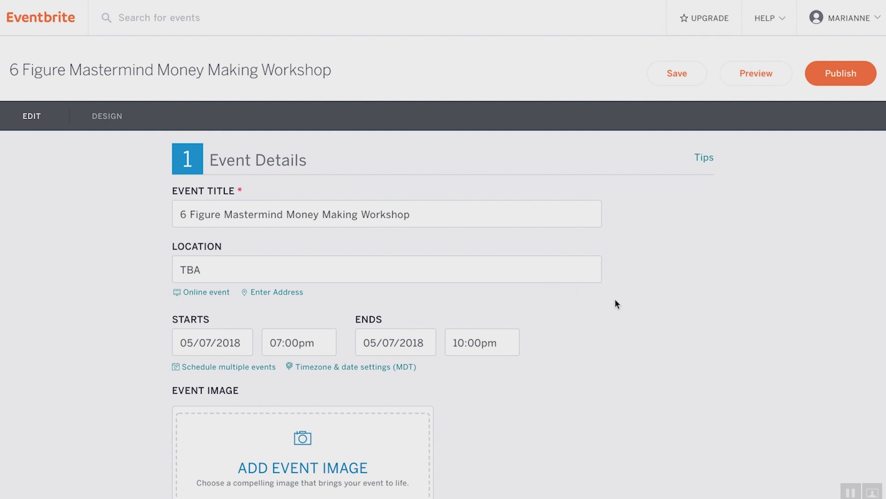
Step: Set the event location to the Salt Lake City Public Library venue from the suggested matches
{"action": "left_click", "coordinate": [572, 272]}
{"action": "key", "text": "BackSpace"}
{"action": "key", "text": "BackSpace"}
{"action": "type", "text": "Salk"}
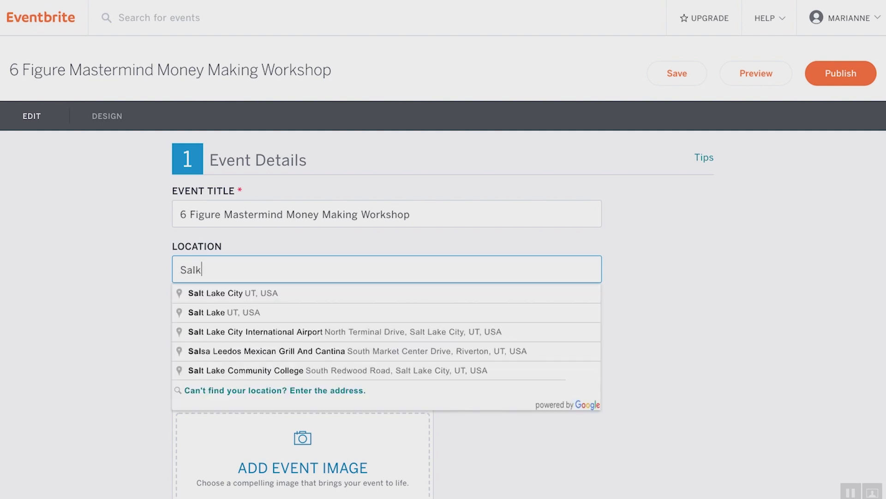
{"action": "key", "text": "BackSpace"}
{"action": "key", "text": "BackSpace"}
{"action": "type", "text": "a"}
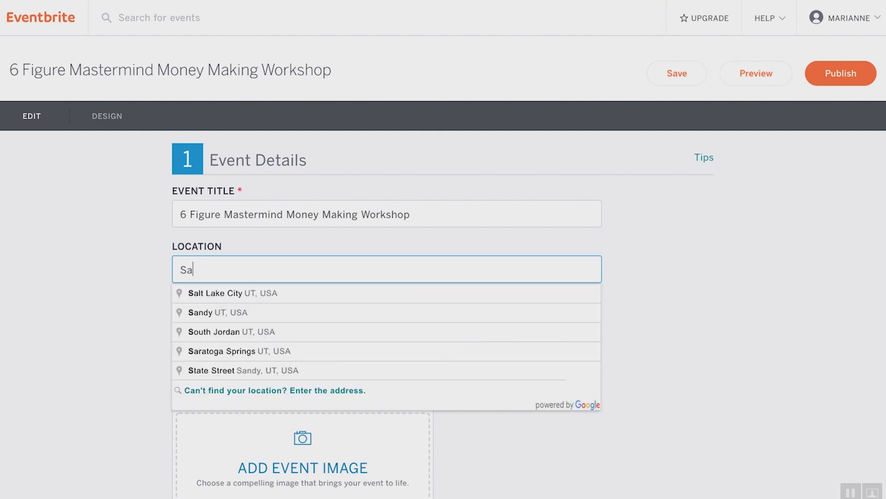
{"action": "type", "text": "lt Lak"}
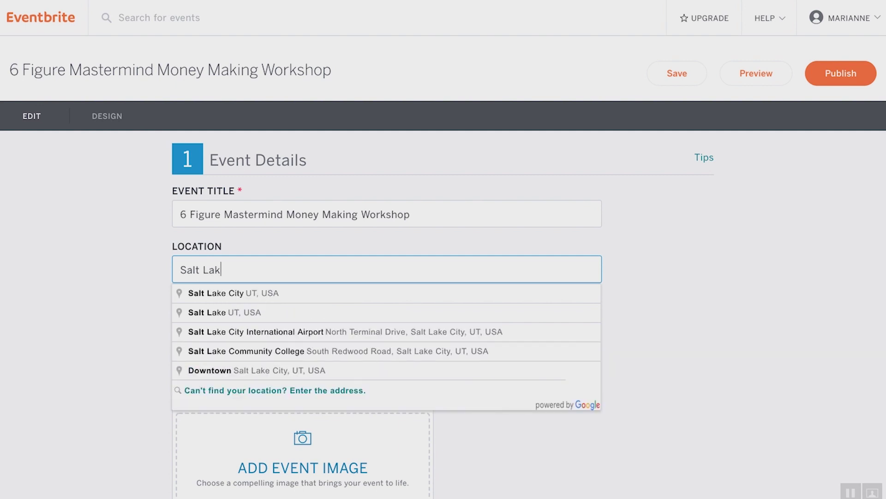
{"action": "type", "text": "e City Libra"}
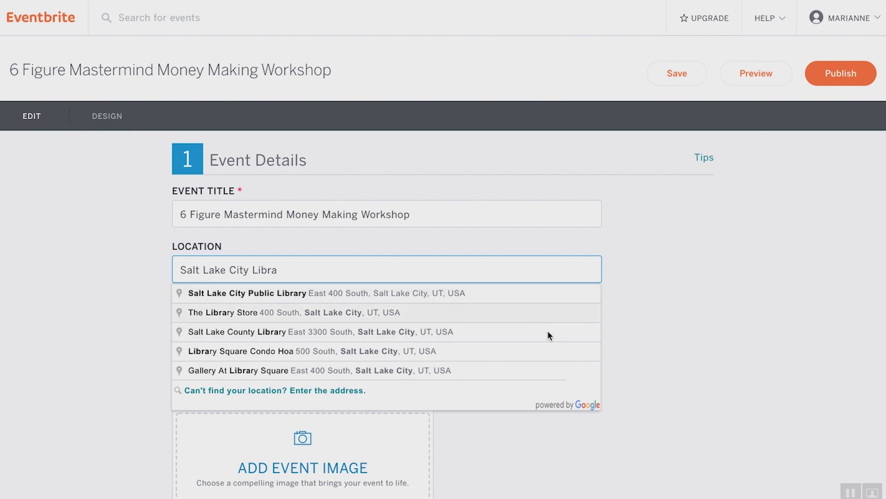
{"action": "left_click", "coordinate": [430, 293]}
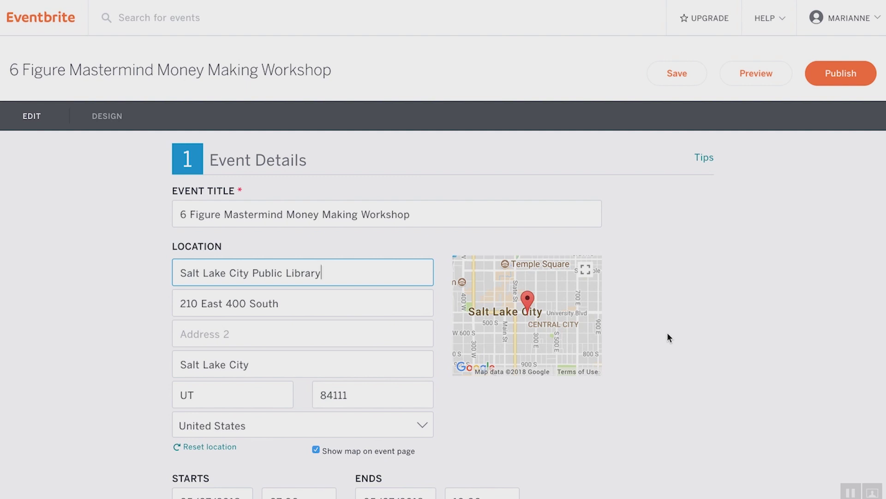
{"action": "scroll", "coordinate": [667, 333], "scroll_direction": "down", "scroll_amount": 3}
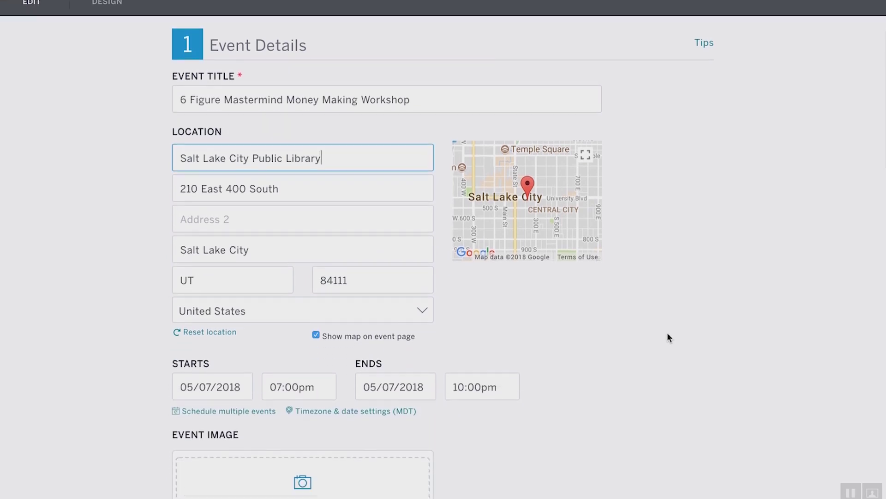
{"action": "scroll", "coordinate": [667, 334], "scroll_direction": "down", "scroll_amount": 2}
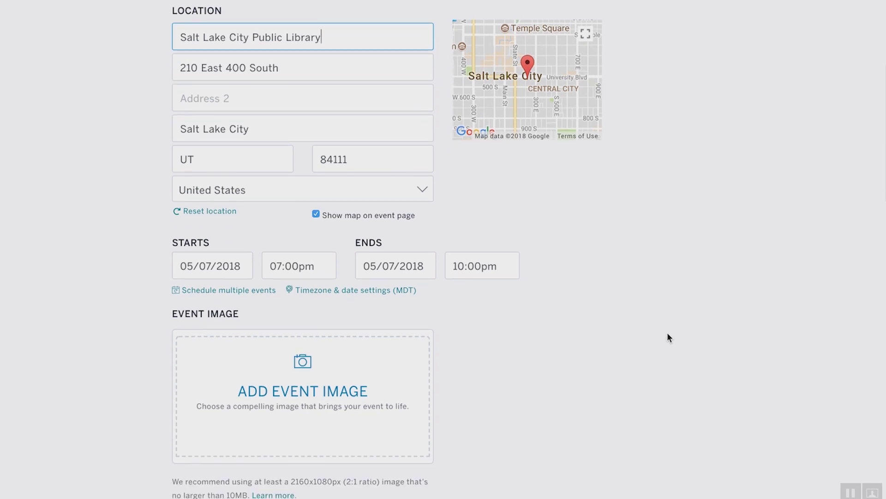
{"action": "scroll", "coordinate": [668, 334], "scroll_direction": "down", "scroll_amount": 1}
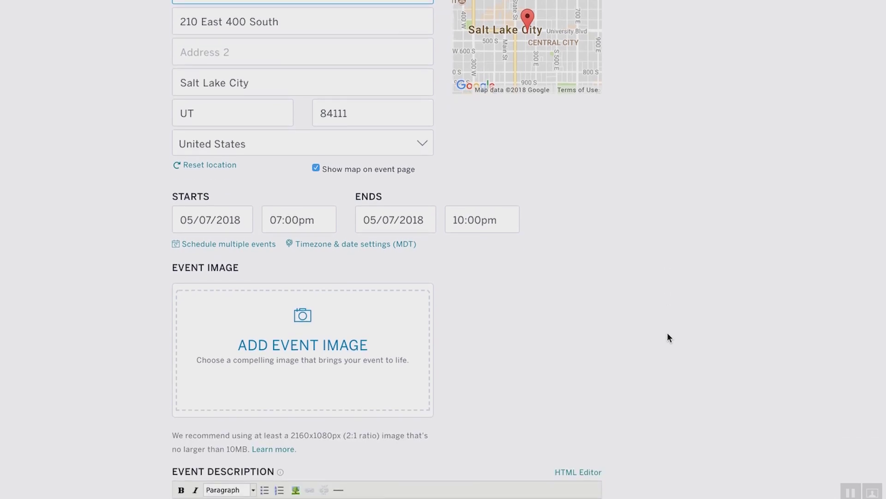
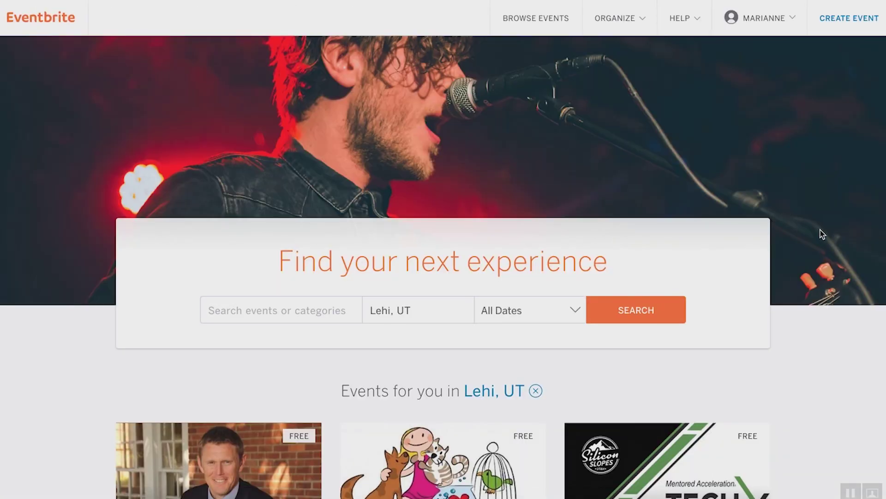
Step: Browse the Lehi listings, view Employer Breakfast and Seminar, and open the suggested Utah Alliance 2018 Spring Meeting event
{"action": "scroll", "coordinate": [814, 358], "scroll_direction": "down", "scroll_amount": 4}
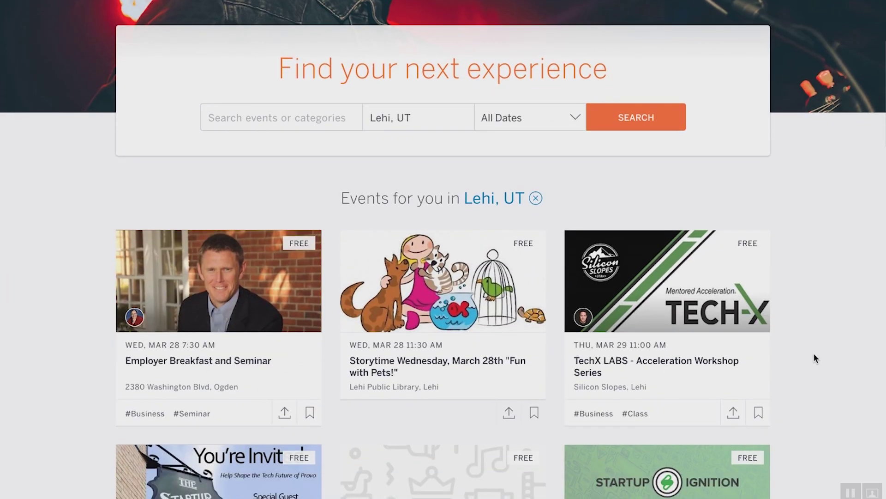
{"action": "scroll", "coordinate": [814, 356], "scroll_direction": "down", "scroll_amount": 2}
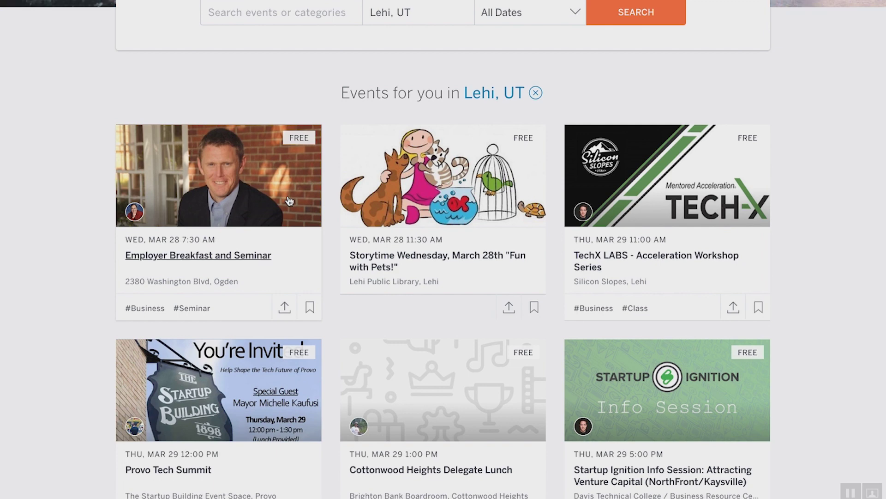
{"action": "left_click", "coordinate": [289, 201]}
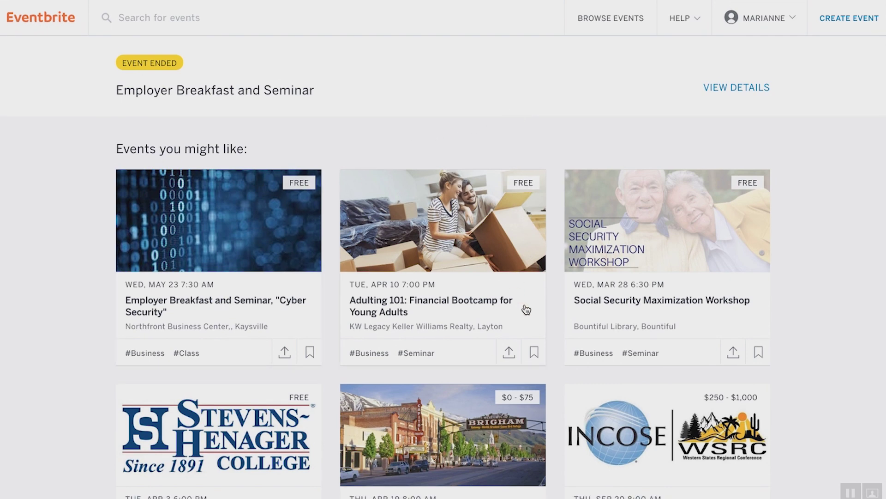
{"action": "scroll", "coordinate": [526, 310], "scroll_direction": "down", "scroll_amount": 2}
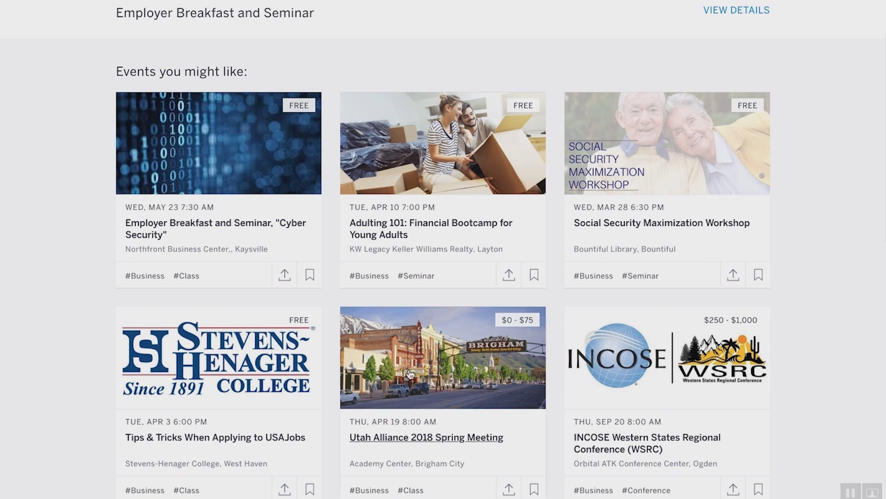
{"action": "left_click", "coordinate": [410, 373]}
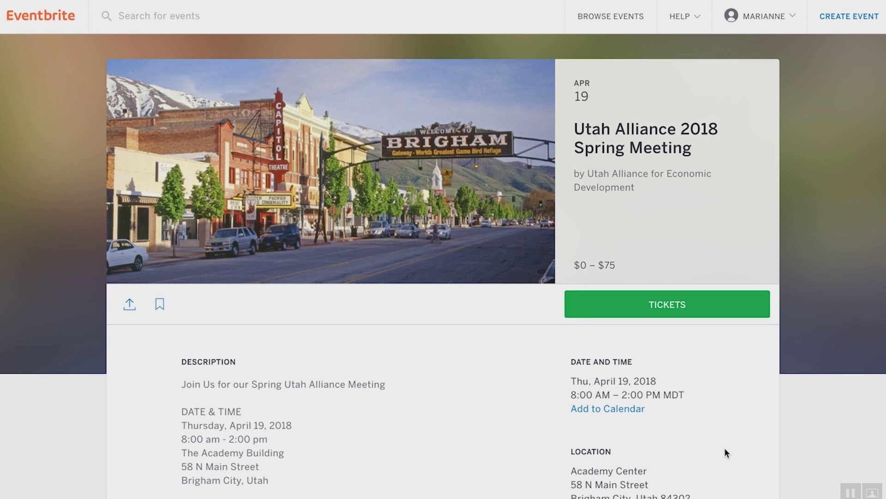
Step: Examine the Utah Alliance event page's description, date, location, refund policy, tags and sharing options as an example listing
{"action": "scroll", "coordinate": [724, 449], "scroll_direction": "down", "scroll_amount": 5}
{"action": "scroll", "coordinate": [726, 452], "scroll_direction": "up", "scroll_amount": 4}
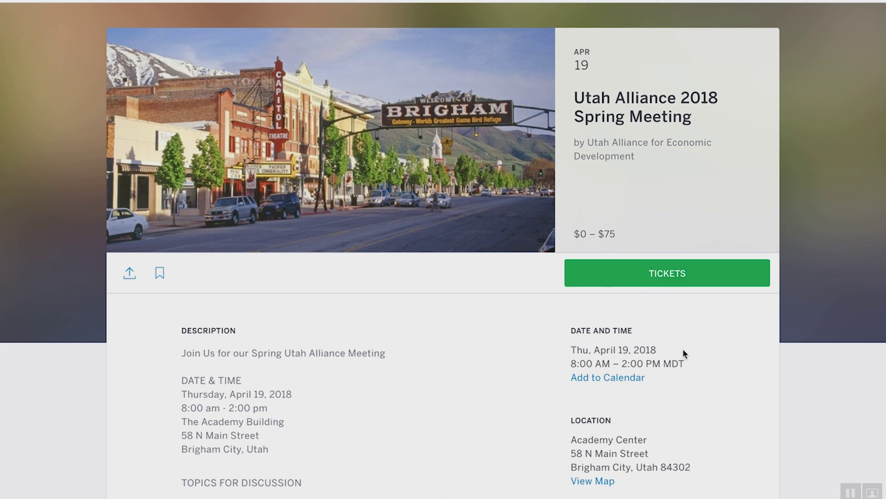
{"action": "scroll", "coordinate": [682, 348], "scroll_direction": "down", "scroll_amount": 2}
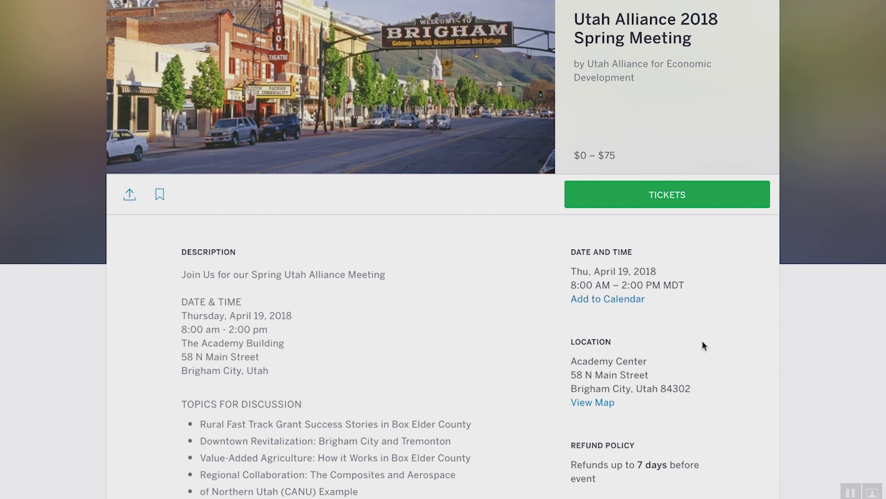
{"action": "scroll", "coordinate": [702, 345], "scroll_direction": "down", "scroll_amount": 2}
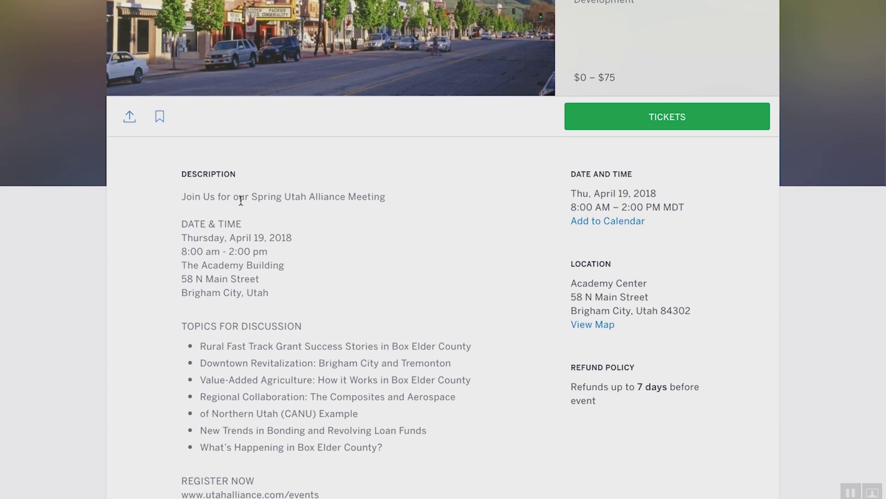
{"action": "scroll", "coordinate": [311, 322], "scroll_direction": "down", "scroll_amount": 3}
{"action": "scroll", "coordinate": [311, 322], "scroll_direction": "down", "scroll_amount": 1}
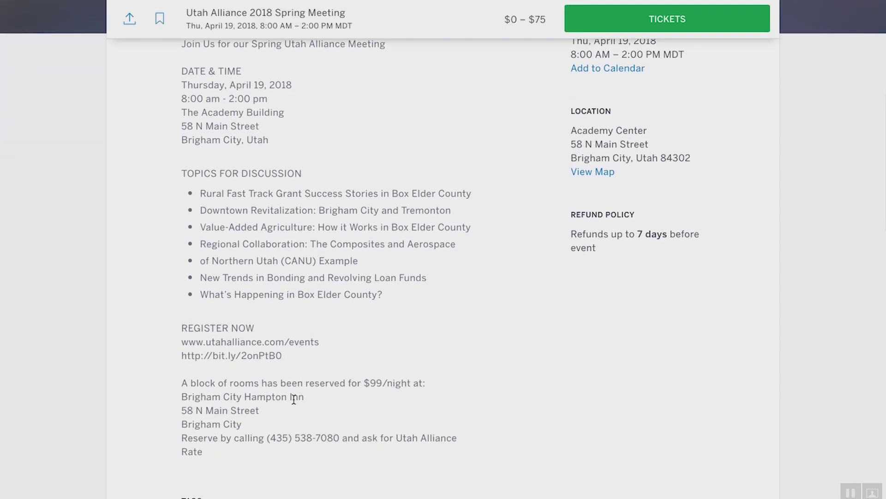
{"action": "scroll", "coordinate": [296, 398], "scroll_direction": "down", "scroll_amount": 2}
{"action": "scroll", "coordinate": [298, 398], "scroll_direction": "down", "scroll_amount": 1}
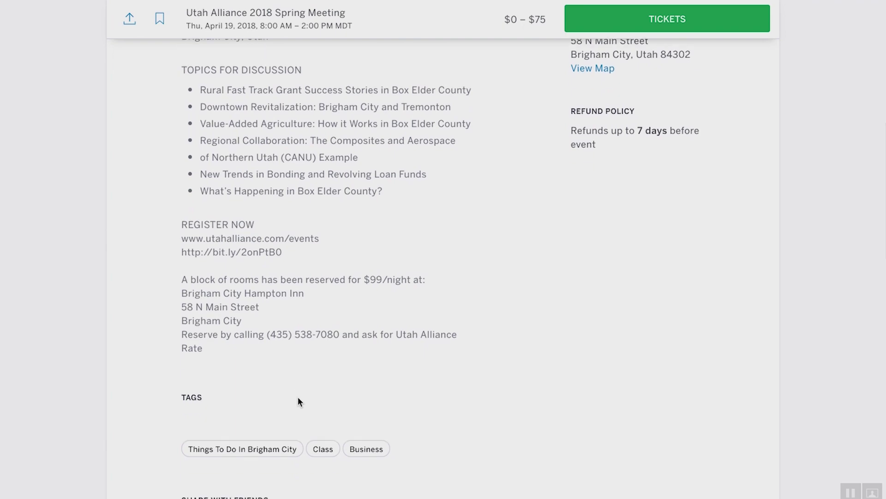
{"action": "scroll", "coordinate": [298, 398], "scroll_direction": "down", "scroll_amount": 2}
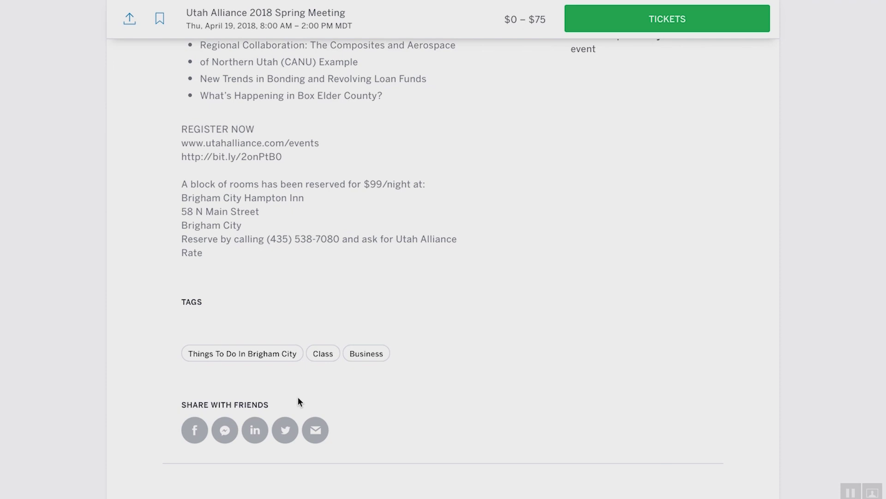
{"action": "scroll", "coordinate": [451, 336], "scroll_direction": "up", "scroll_amount": 5}
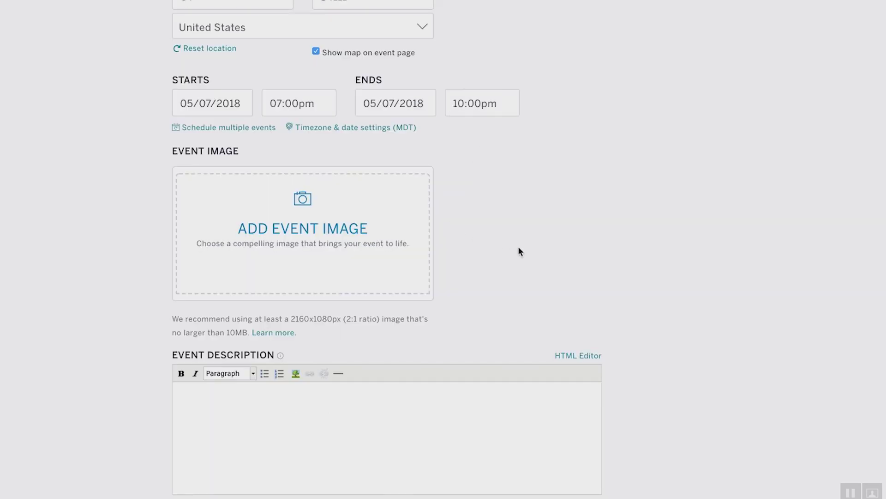
Step: Begin the workshop's event description with "have you ever wanted to grow your business to six figures?" and start a new paragraph
{"action": "scroll", "coordinate": [632, 281], "scroll_direction": "down", "scroll_amount": 1}
{"action": "scroll", "coordinate": [632, 280], "scroll_direction": "up", "scroll_amount": 1}
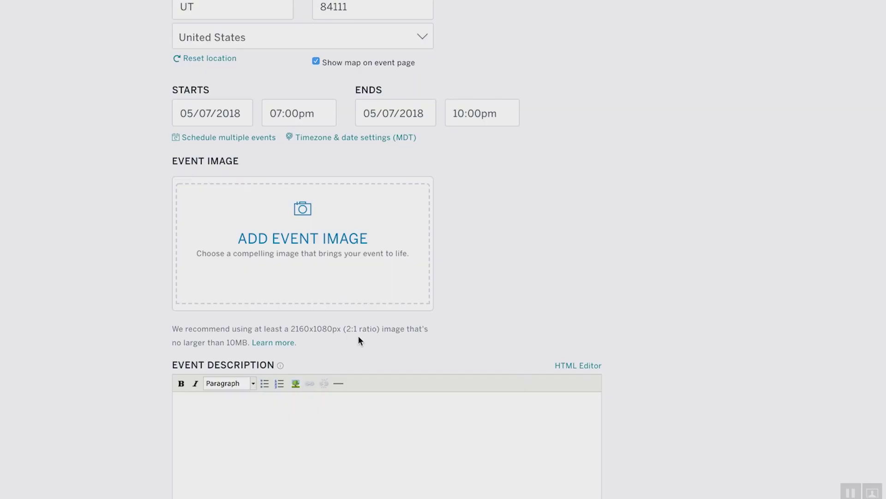
{"action": "scroll", "coordinate": [468, 323], "scroll_direction": "down", "scroll_amount": 1}
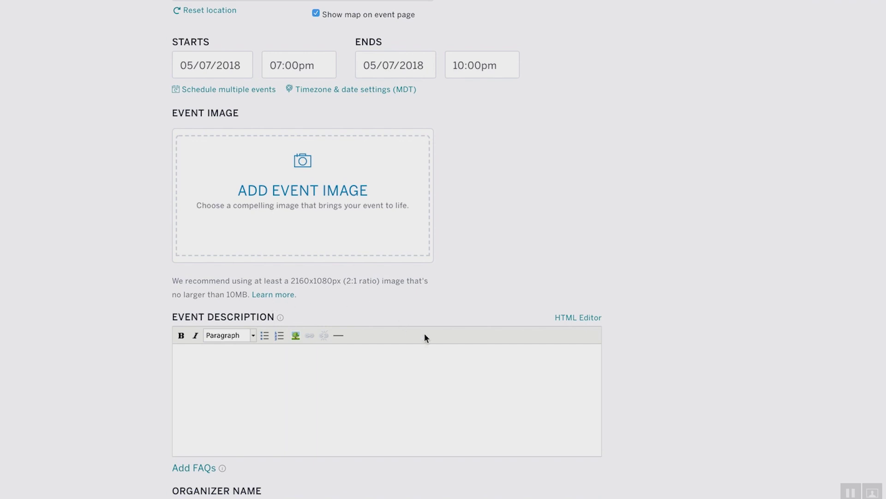
{"action": "scroll", "coordinate": [424, 333], "scroll_direction": "down", "scroll_amount": 2}
{"action": "left_click", "coordinate": [341, 302]}
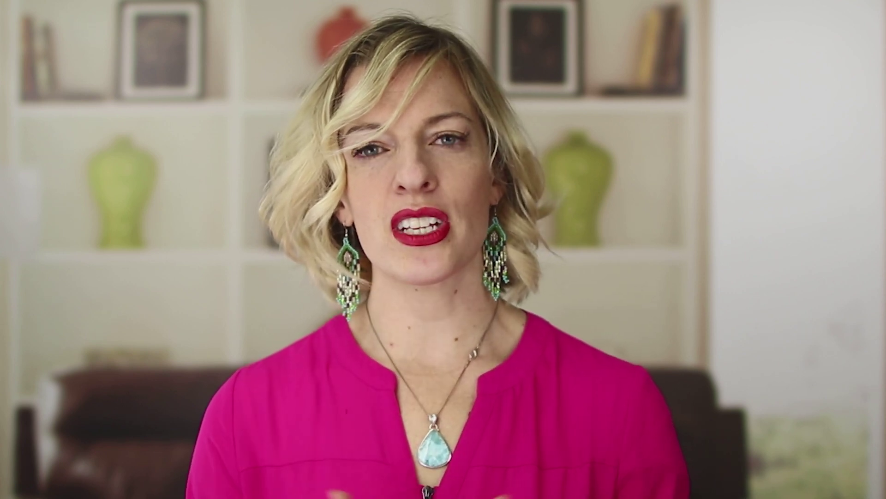
{"action": "type", "text": "h"}
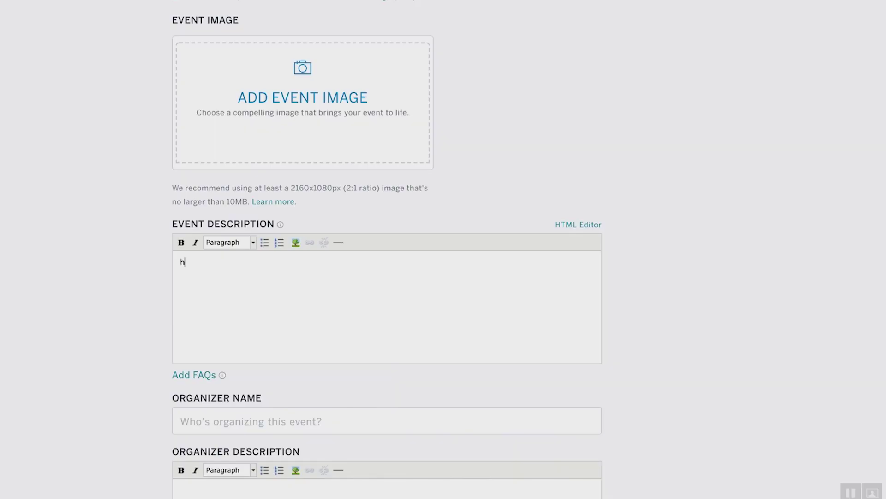
{"action": "type", "text": "ave you ever wanted to grow your"}
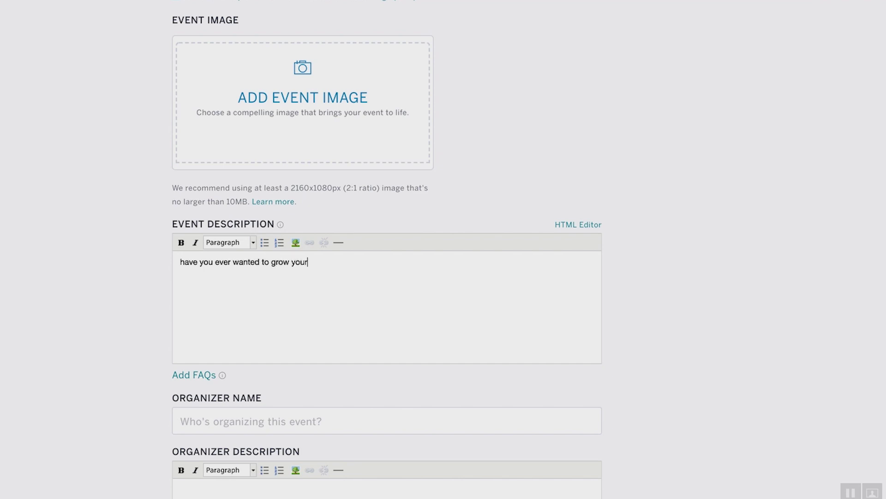
{"action": "type", "text": " business to six figures?"}
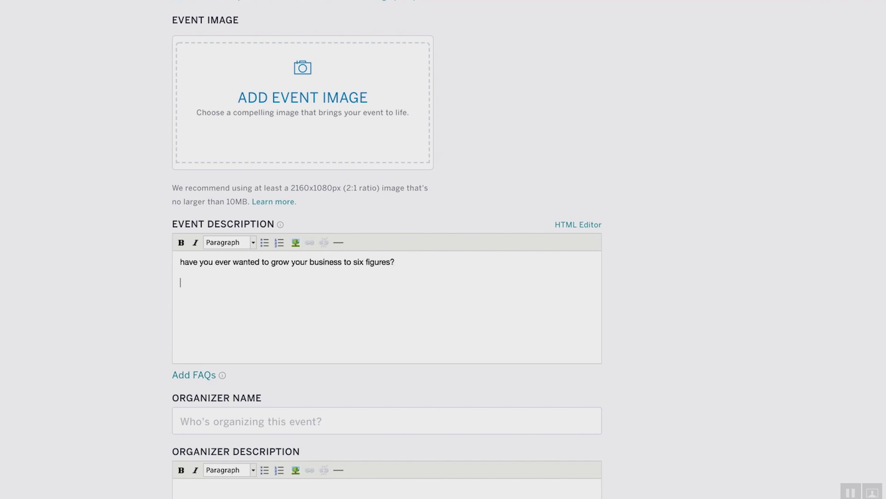
Step: Capitalize the description's first word and add "Are you an Entrepreneur?" and "Are you looking to network with other professionals in your business?"
{"action": "key", "text": "BackSpace"}
{"action": "type", "text": "H"}
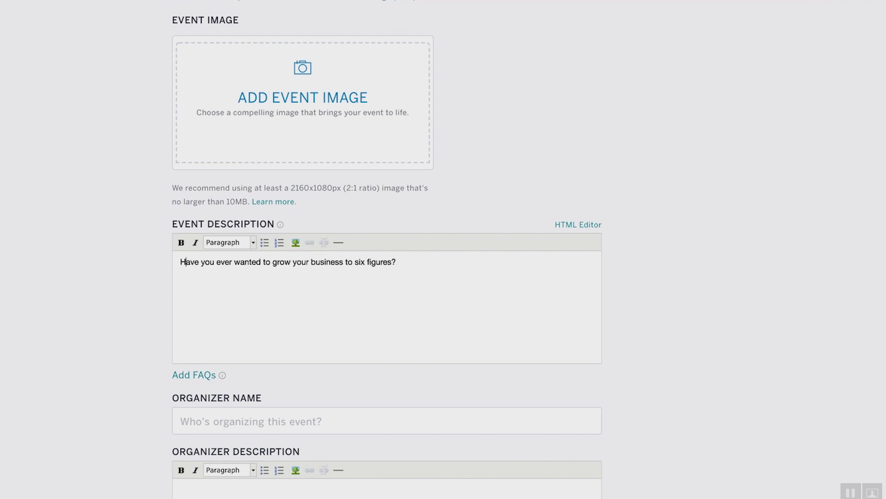
{"action": "left_click", "coordinate": [445, 274]}
{"action": "key", "text": "Return"}
{"action": "type", "text": "Are you an Entreprenu"}
{"action": "key", "text": "BackSpace"}
{"action": "type", "text": "eru"}
{"action": "key", "text": "BackSpace"}
{"action": "key", "text": "BackSpace"}
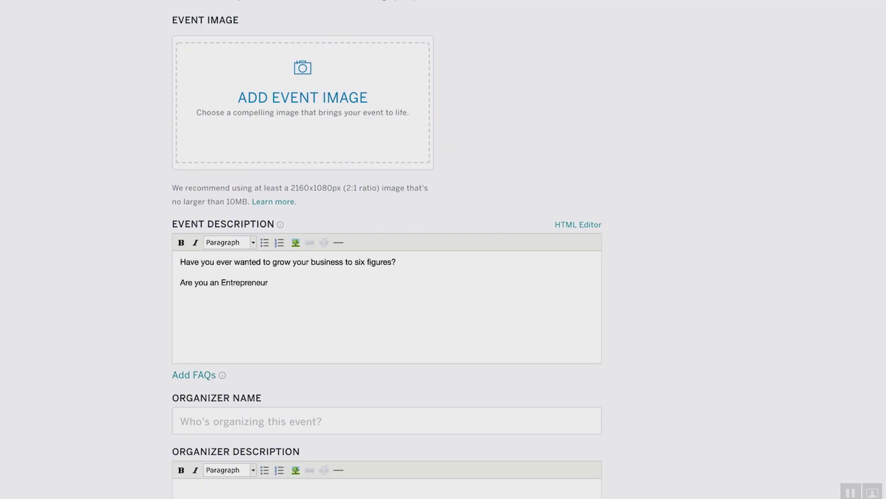
{"action": "type", "text": "?"}
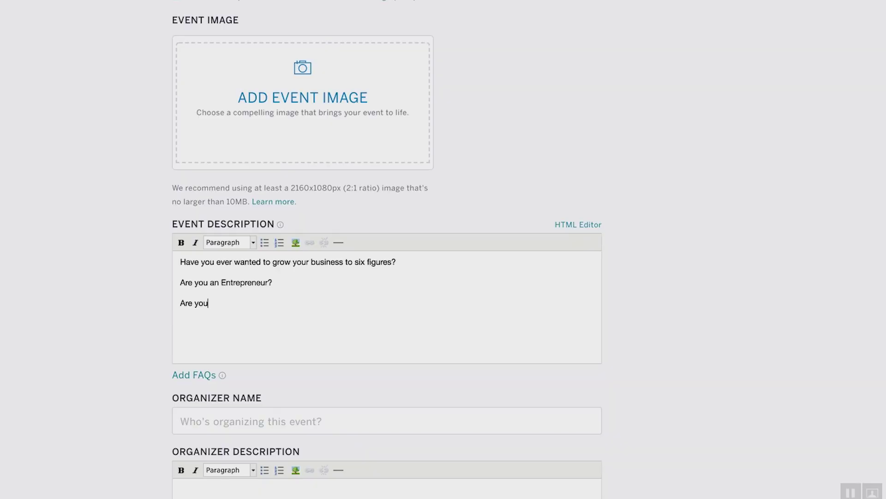
{"action": "type", "text": "looking to network with other profes"}
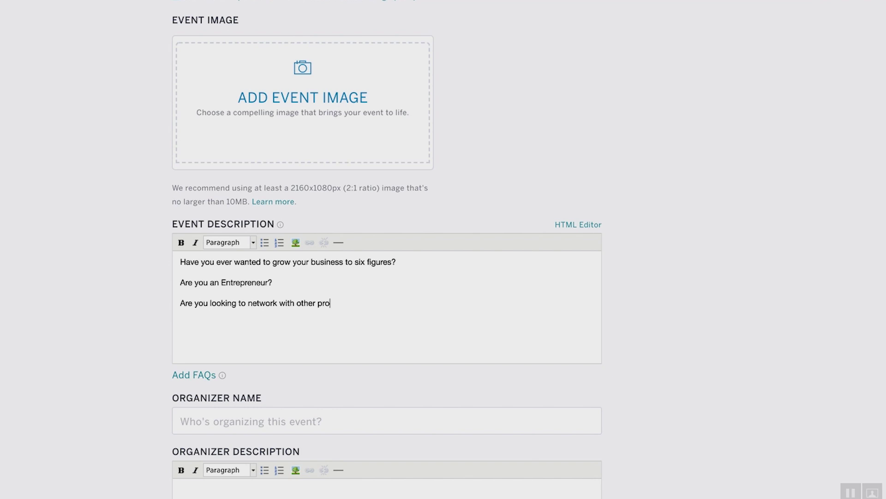
{"action": "type", "text": "sionals in your business?"}
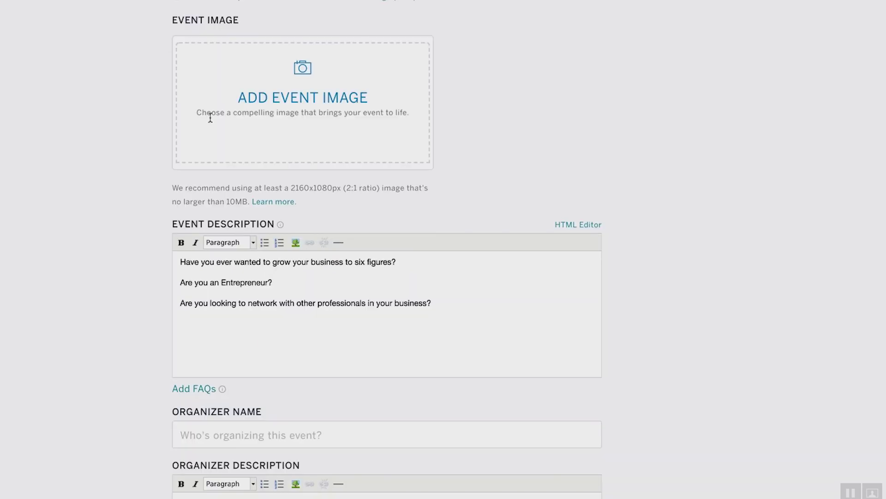
Step: Turn on reserved seating for the event's tickets to preview the option, and turn it off again
{"action": "left_click", "coordinate": [277, 436]}
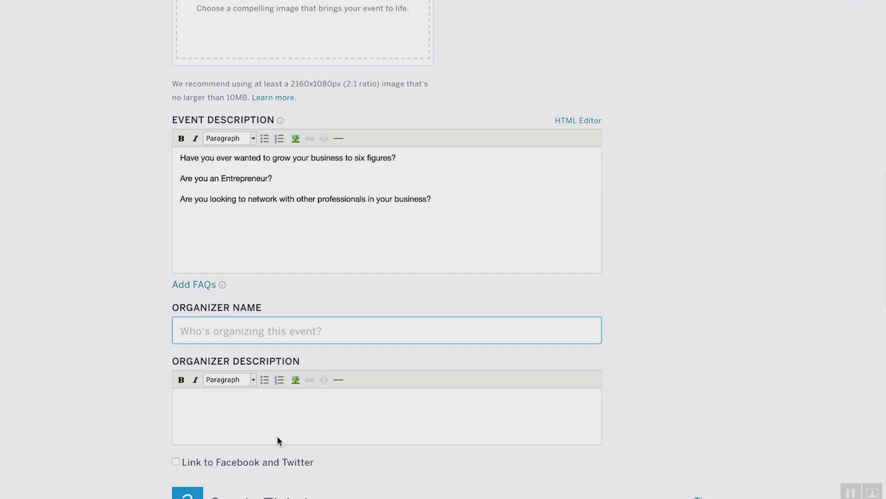
{"action": "scroll", "coordinate": [277, 441], "scroll_direction": "down", "scroll_amount": 4}
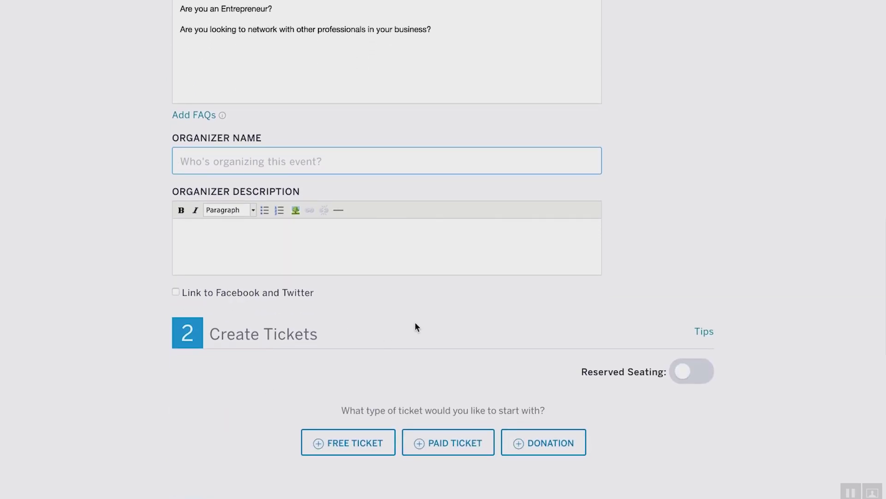
{"action": "scroll", "coordinate": [463, 320], "scroll_direction": "down", "scroll_amount": 4}
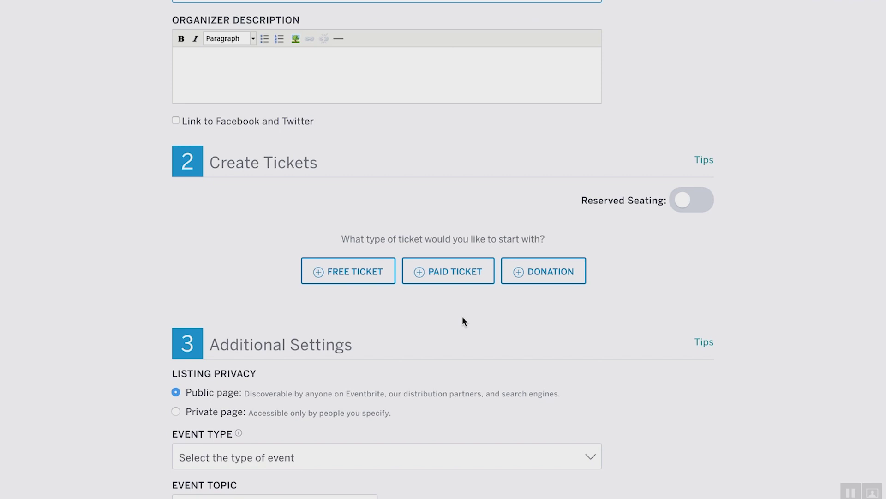
{"action": "left_click", "coordinate": [692, 202]}
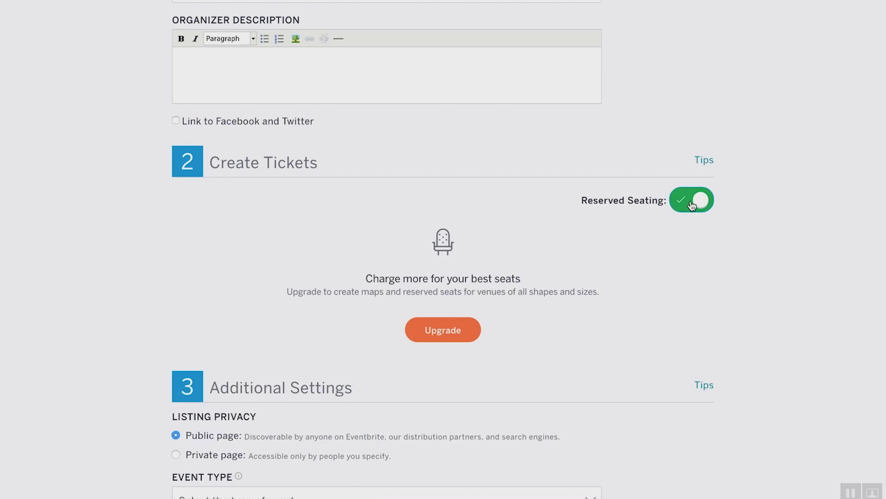
{"action": "left_click", "coordinate": [693, 204]}
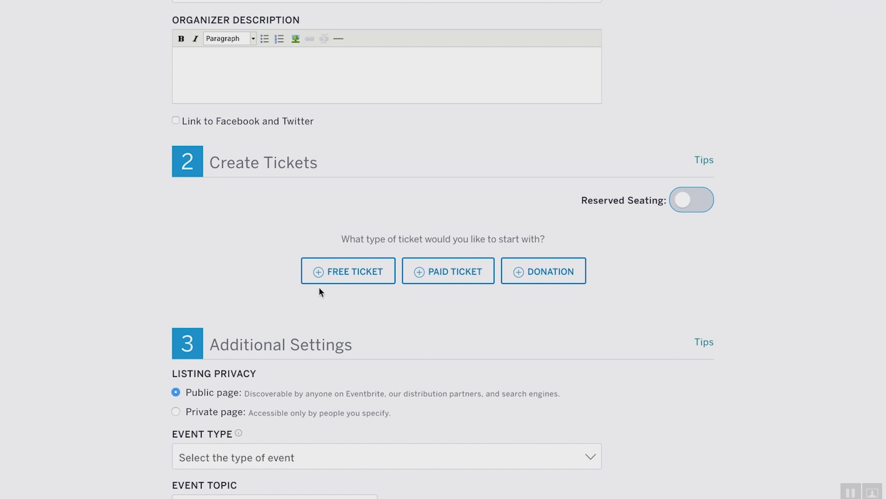
Step: Add a free ticket type to the event, leaving its name and quantity empty
{"action": "left_click", "coordinate": [368, 276]}
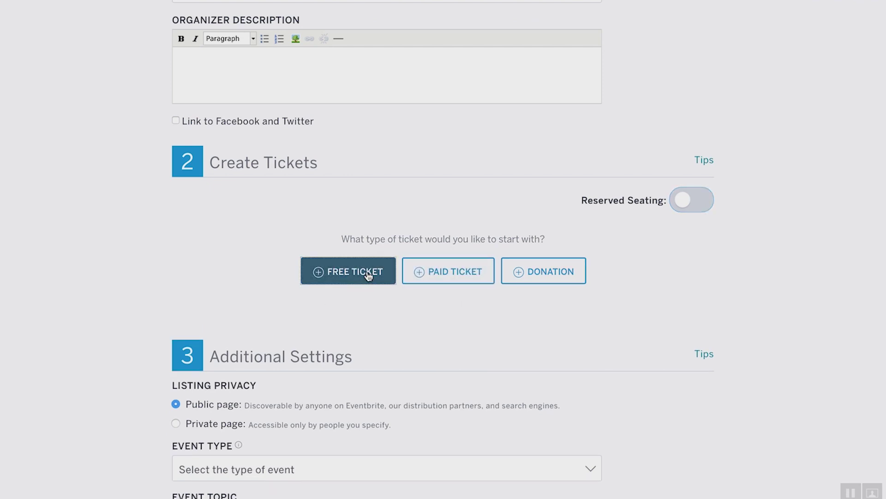
{"action": "left_click", "coordinate": [337, 293]}
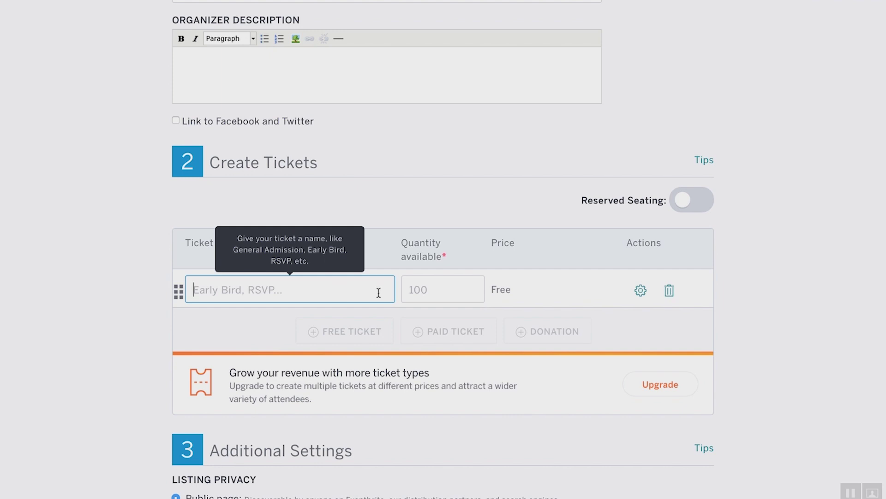
{"action": "left_click", "coordinate": [427, 295]}
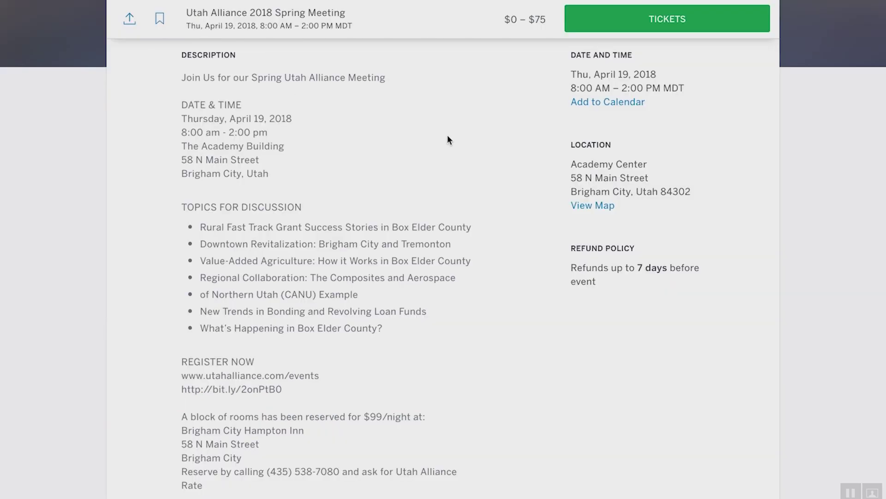
Step: Examine the ticket types and prices offered on the Utah Alliance 2018 Spring Meeting page
{"action": "scroll", "coordinate": [447, 140], "scroll_direction": "up", "scroll_amount": 7}
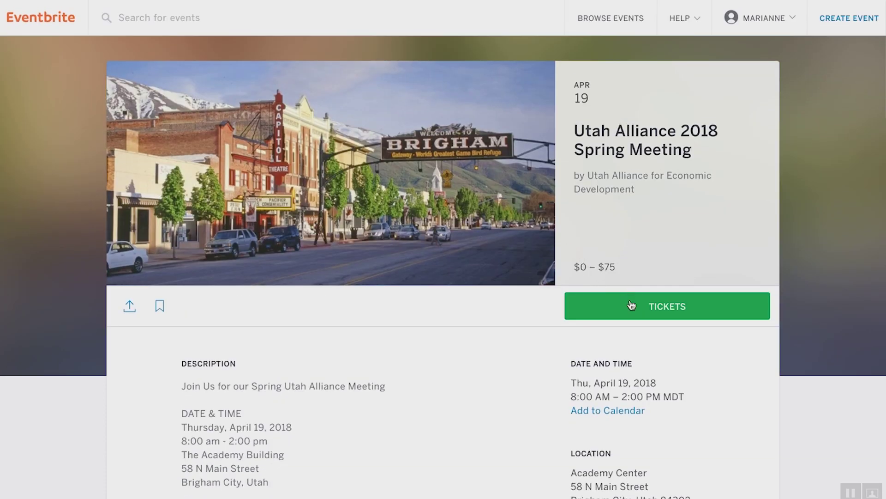
{"action": "left_click", "coordinate": [631, 307]}
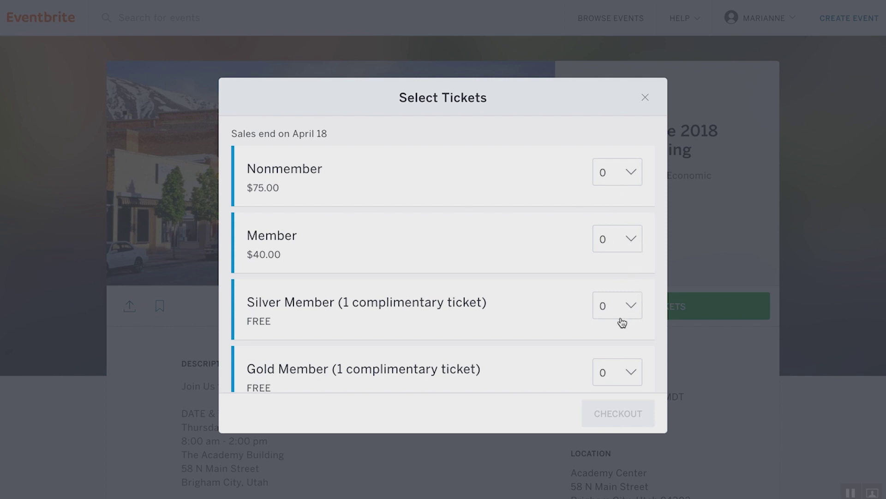
{"action": "scroll", "coordinate": [622, 322], "scroll_direction": "down", "scroll_amount": 3}
{"action": "scroll", "coordinate": [622, 322], "scroll_direction": "down", "scroll_amount": 1}
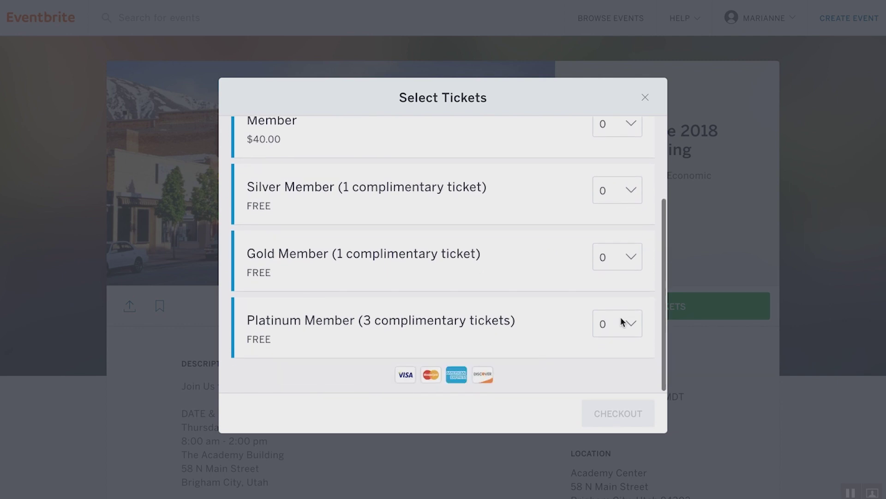
{"action": "scroll", "coordinate": [622, 322], "scroll_direction": "up", "scroll_amount": 3}
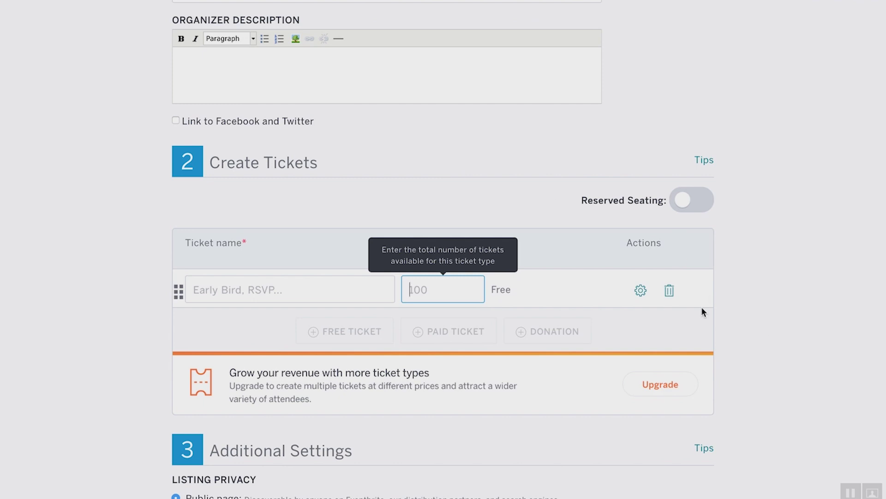
Step: Delete the blank free ticket type from the workshop listing and add a paid ticket instead
{"action": "left_click", "coordinate": [670, 292]}
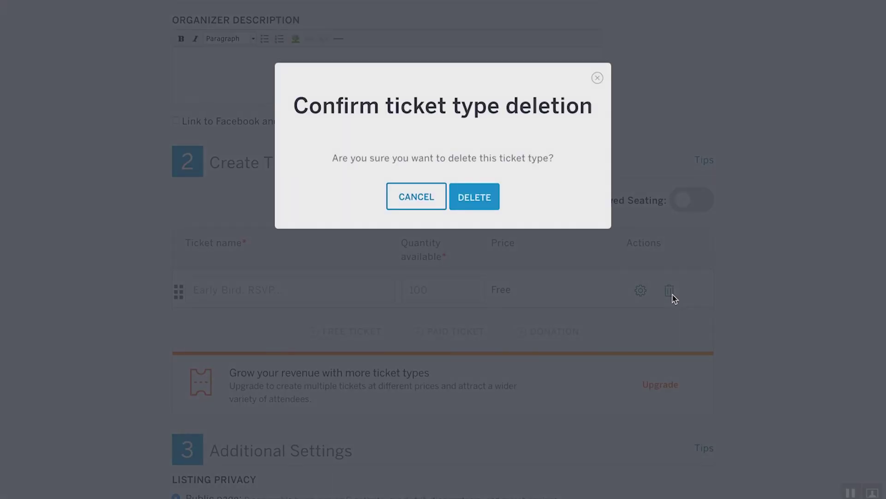
{"action": "left_click", "coordinate": [484, 192]}
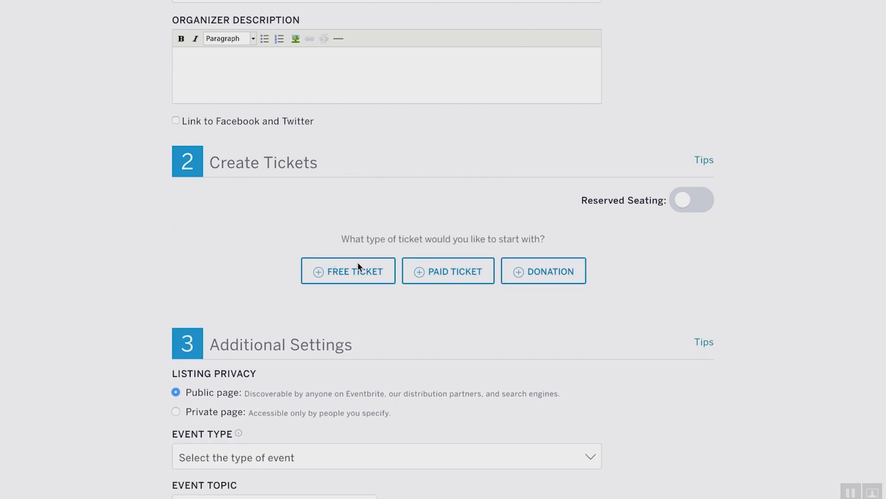
{"action": "left_click", "coordinate": [463, 274]}
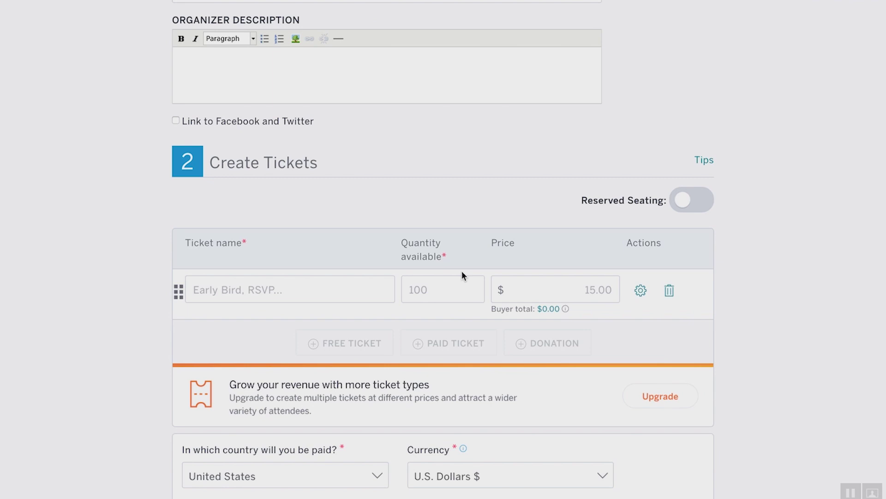
{"action": "scroll", "coordinate": [802, 267], "scroll_direction": "down", "scroll_amount": 2}
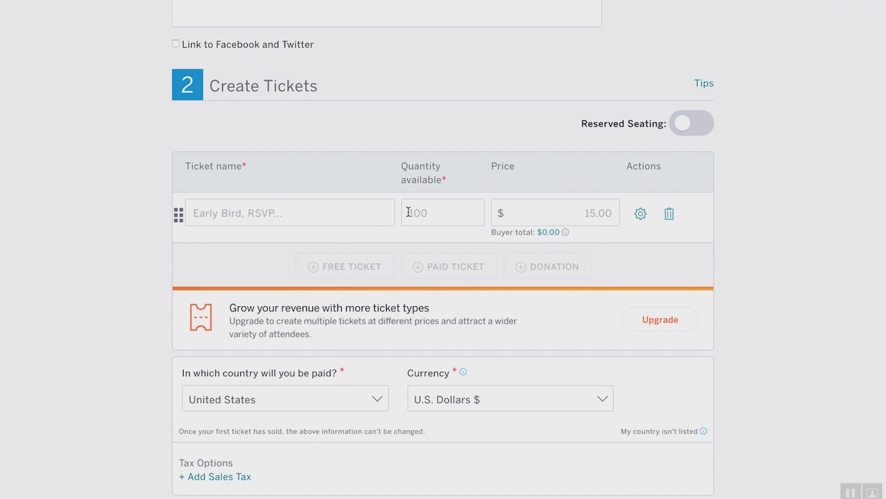
Step: Name the paid ticket Example, with 100 tickets available at a price of $29.99
{"action": "left_click", "coordinate": [586, 216]}
{"action": "left_click", "coordinate": [341, 206]}
{"action": "type", "text": "Example"}
{"action": "key", "text": "Tab"}
{"action": "type", "text": "100"}
{"action": "key", "text": "Tab"}
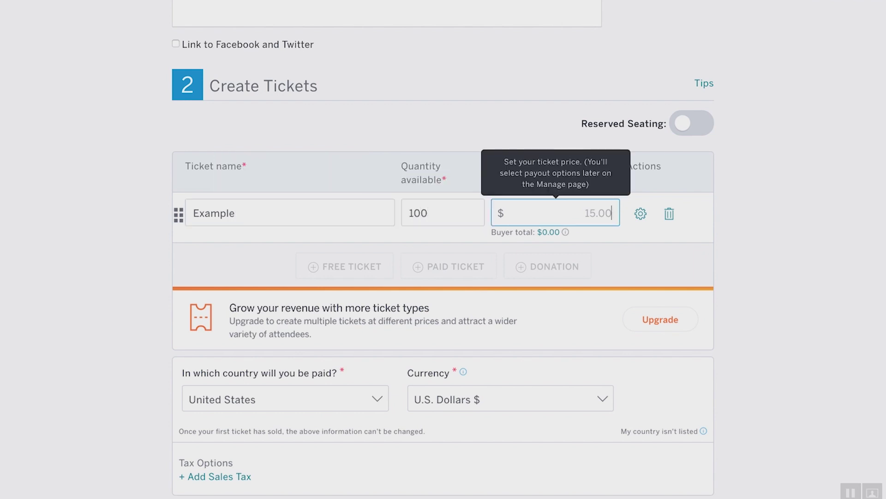
{"action": "type", "text": "29.99"}
{"action": "left_click", "coordinate": [736, 250]}
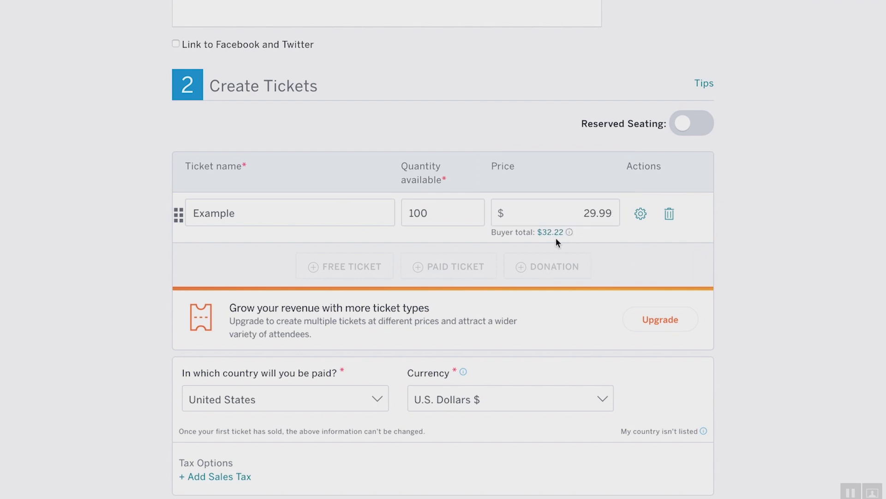
Step: Open the Example ticket's settings and review its sales channel, fees and sales dates
{"action": "mouse_move", "coordinate": [569, 237]}
{"action": "left_click", "coordinate": [568, 236]}
{"action": "scroll", "coordinate": [617, 314], "scroll_direction": "down", "scroll_amount": 3}
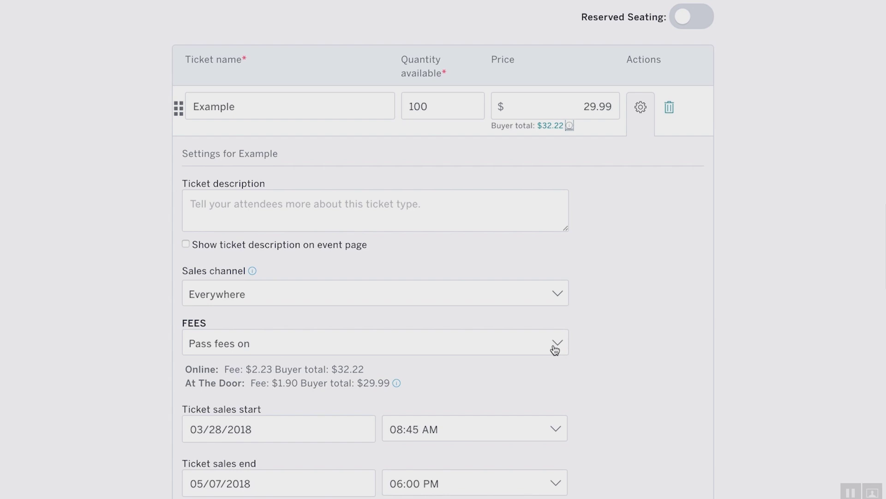
Step: Change the Example ticket's price to $27.99
{"action": "left_click", "coordinate": [595, 109]}
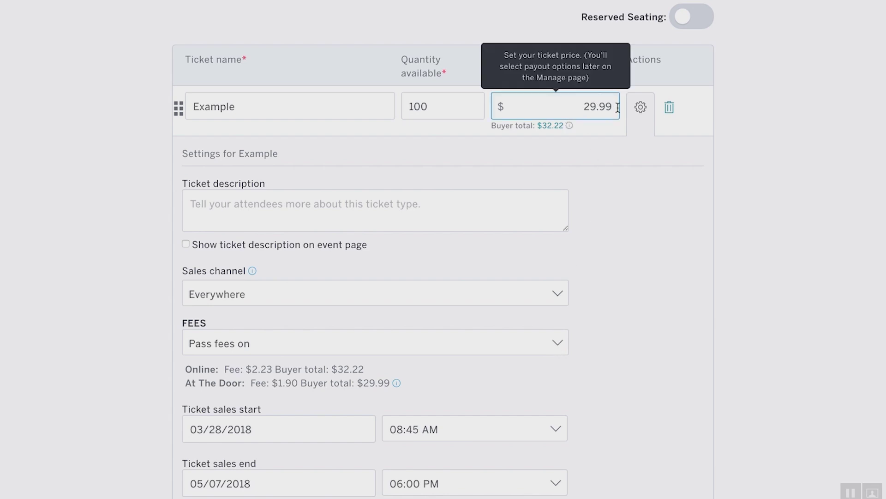
{"action": "left_click", "coordinate": [608, 108]}
{"action": "key", "text": "BackSpace"}
{"action": "key", "text": "BackSpace"}
{"action": "key", "text": "BackSpace"}
{"action": "key", "text": "BackSpace"}
{"action": "key", "text": "BackSpace"}
{"action": "type", "text": "27.99"}
{"action": "left_click", "coordinate": [729, 155]}
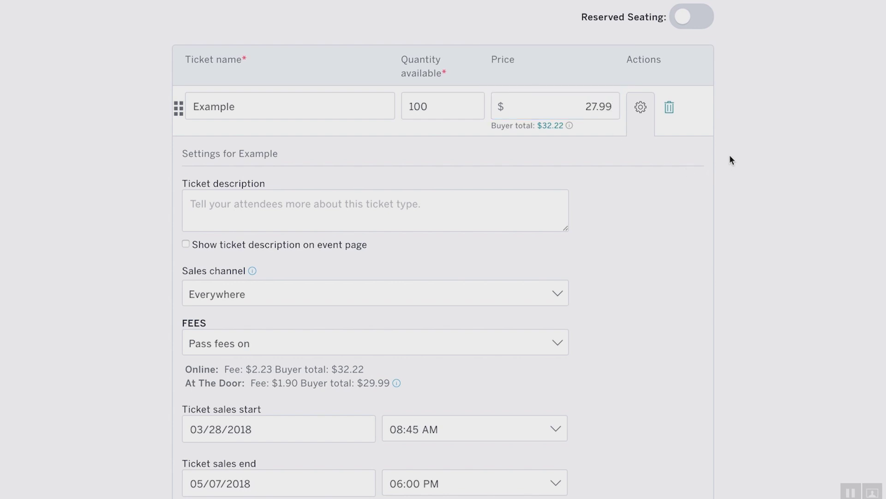
Step: Lower the Example ticket's price to $27.50
{"action": "left_click", "coordinate": [612, 107]}
{"action": "key", "text": "BackSpace"}
{"action": "key", "text": "BackSpace"}
{"action": "type", "text": "50"}
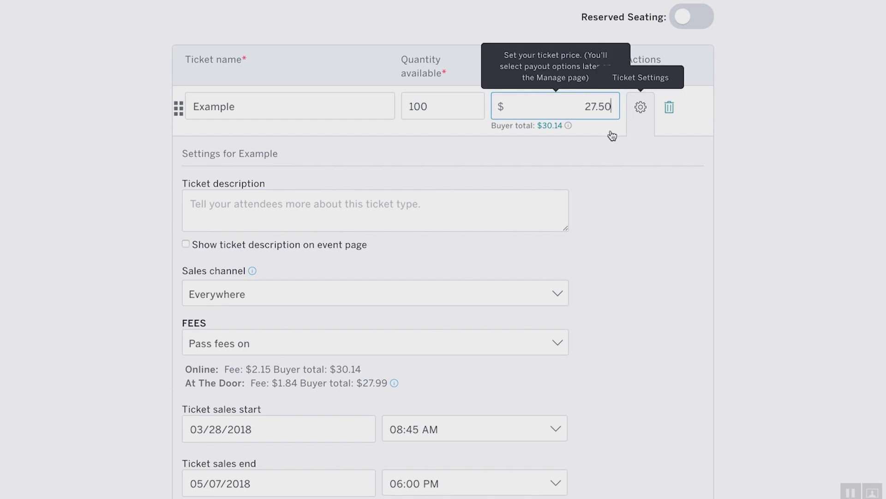
{"action": "left_click", "coordinate": [751, 170]}
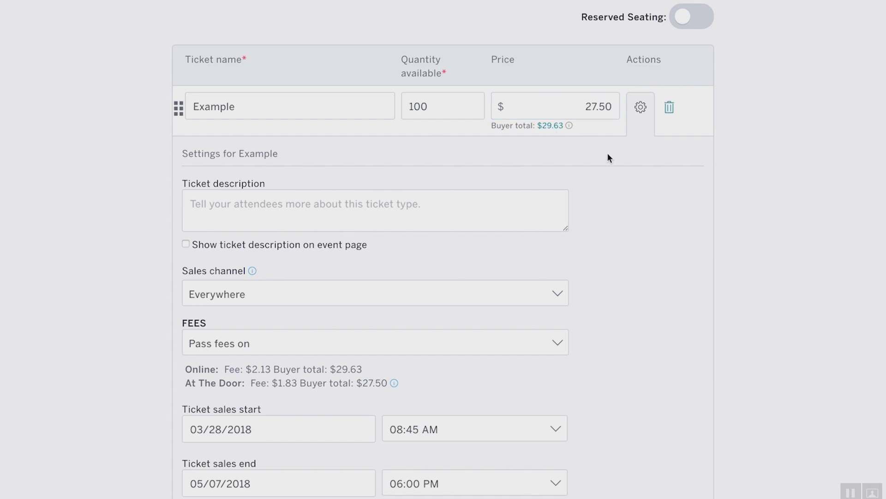
Step: Restore the Example ticket's price to $29.99
{"action": "double_click", "coordinate": [587, 108]}
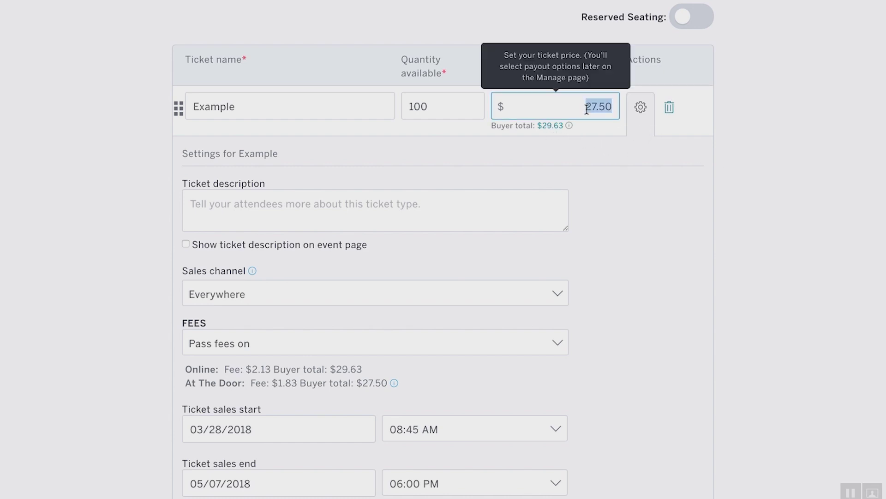
{"action": "type", "text": "39."}
{"action": "key", "text": "BackSpace"}
{"action": "key", "text": "BackSpace"}
{"action": "type", "text": "29.9"}
{"action": "key", "text": "BackSpace"}
{"action": "key", "text": "BackSpace"}
{"action": "key", "text": "BackSpace"}
{"action": "key", "text": "BackSpace"}
{"action": "key", "text": "BackSpace"}
{"action": "type", "text": "29.99"}
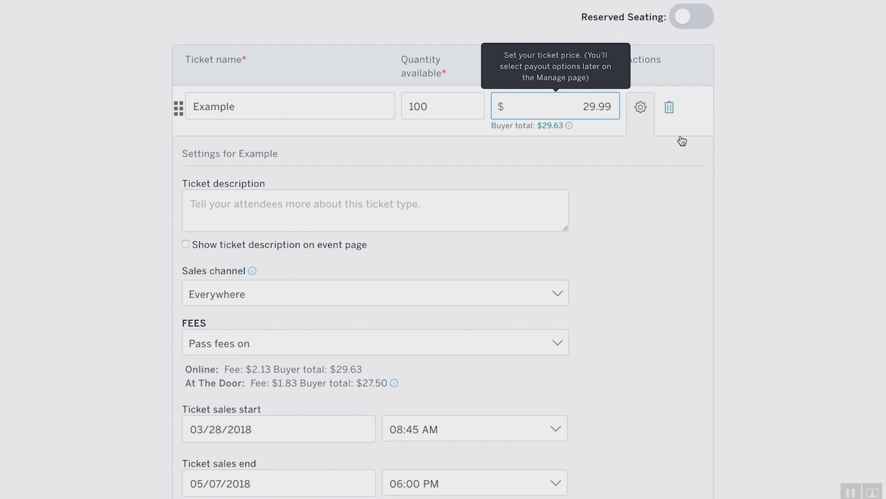
{"action": "left_click", "coordinate": [768, 177]}
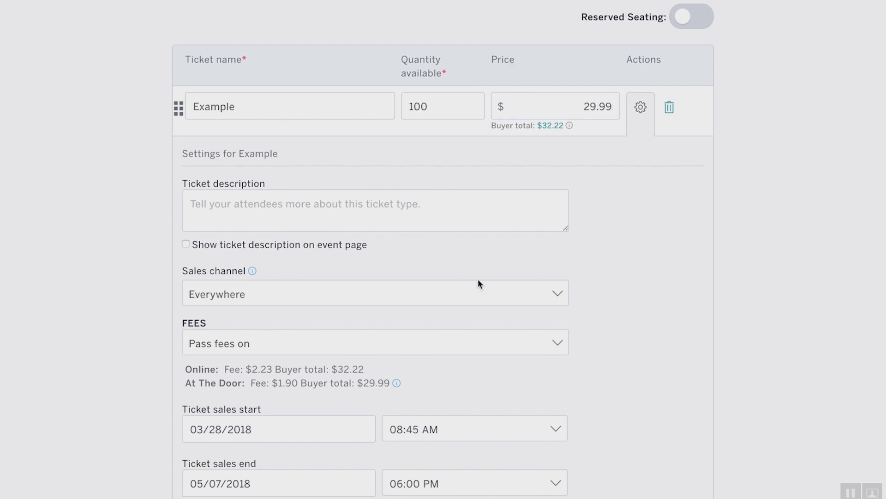
Step: Switch the Example ticket's fee handling to Absorb fees to compare the buyer total, and set it back to Pass fees on
{"action": "left_click", "coordinate": [400, 345]}
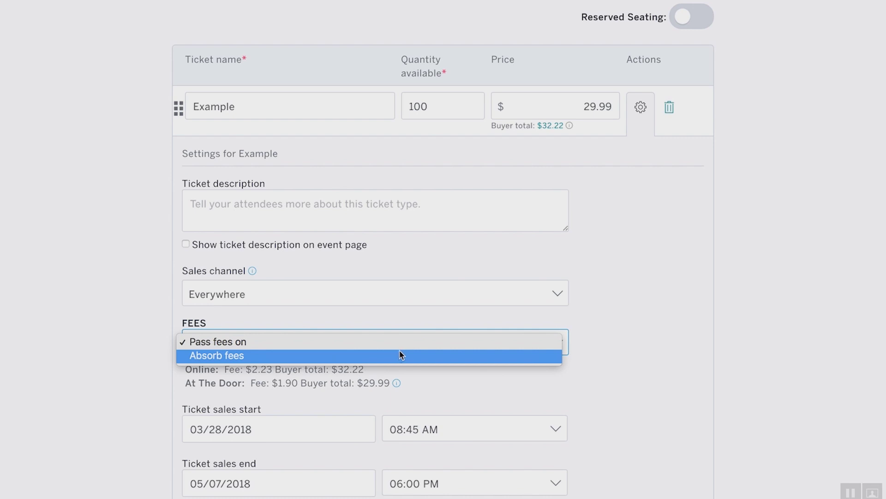
{"action": "left_click", "coordinate": [395, 358]}
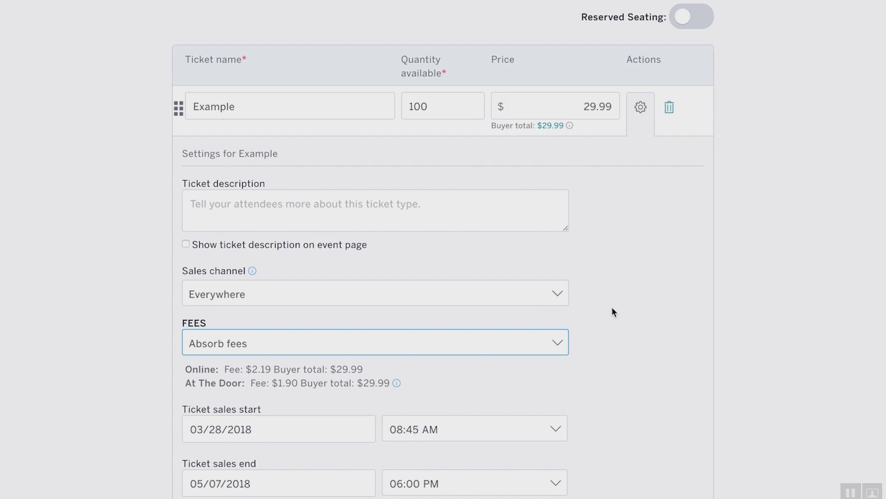
{"action": "left_click", "coordinate": [519, 349]}
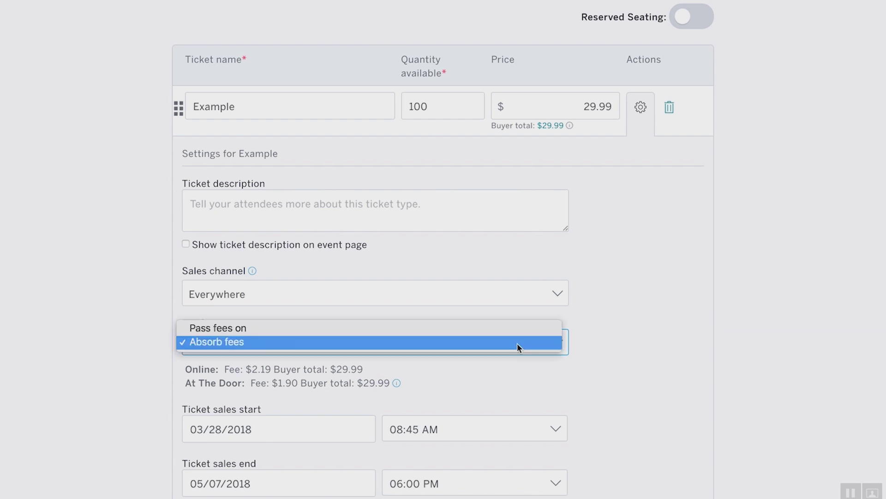
{"action": "left_click", "coordinate": [517, 331]}
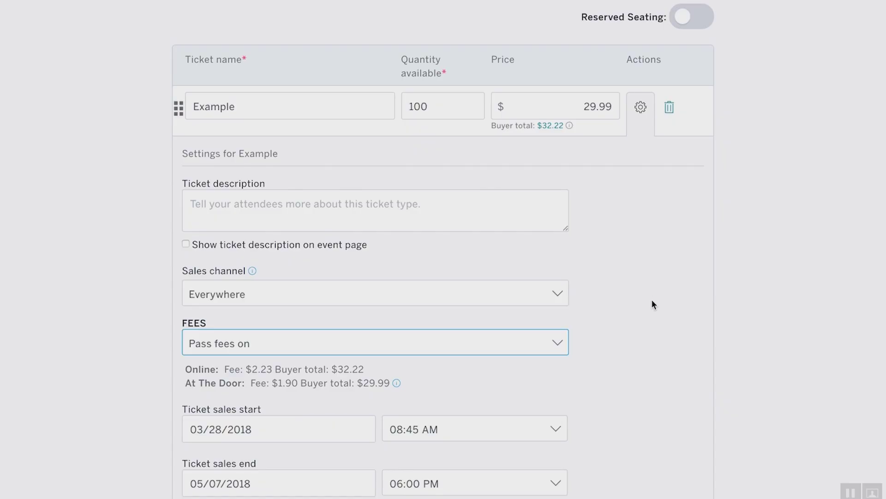
Step: Review the Example ticket's remaining settings, the payout country and currency, the refund policy, the Additional Settings section and the save and publish options
{"action": "scroll", "coordinate": [652, 304], "scroll_direction": "down", "scroll_amount": 1}
{"action": "scroll", "coordinate": [652, 300], "scroll_direction": "down", "scroll_amount": 3}
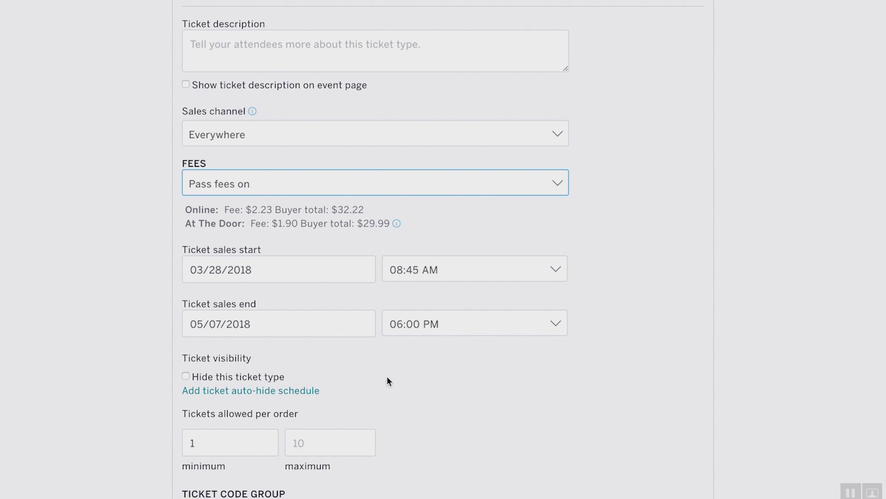
{"action": "scroll", "coordinate": [399, 392], "scroll_direction": "down", "scroll_amount": 2}
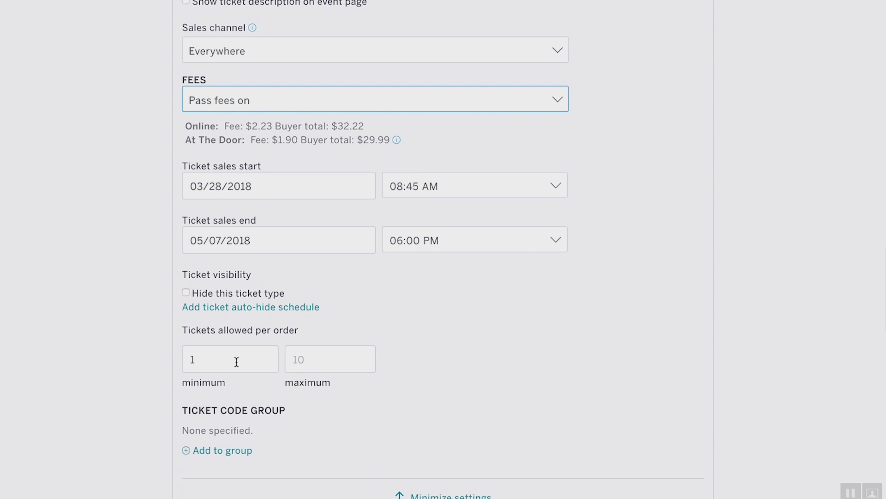
{"action": "scroll", "coordinate": [475, 394], "scroll_direction": "down", "scroll_amount": 2}
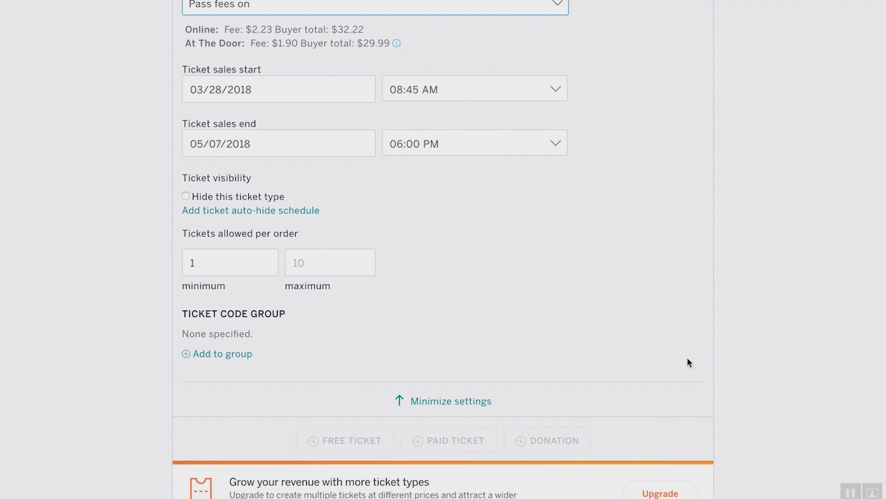
{"action": "scroll", "coordinate": [751, 365], "scroll_direction": "down", "scroll_amount": 3}
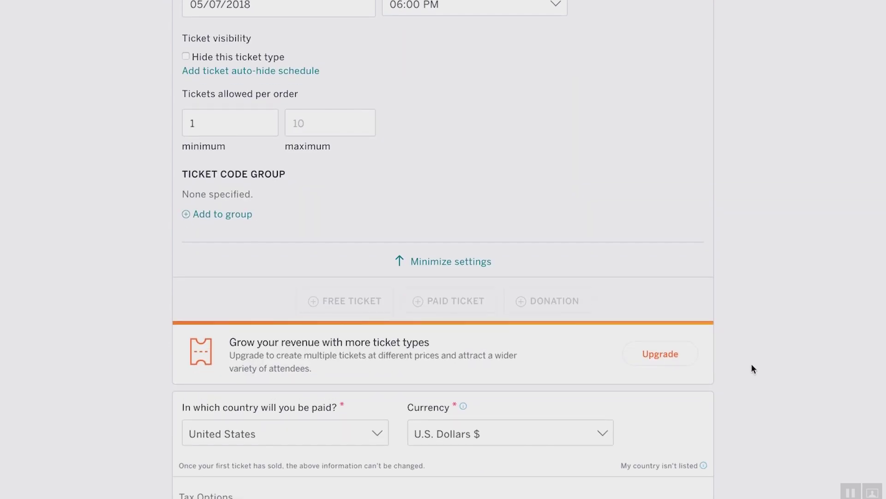
{"action": "scroll", "coordinate": [751, 364], "scroll_direction": "down", "scroll_amount": 2}
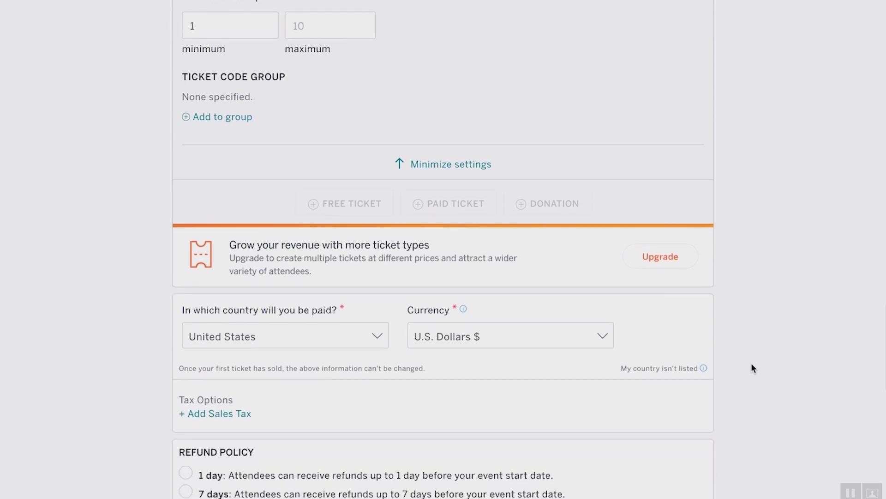
{"action": "scroll", "coordinate": [774, 330], "scroll_direction": "down", "scroll_amount": 3}
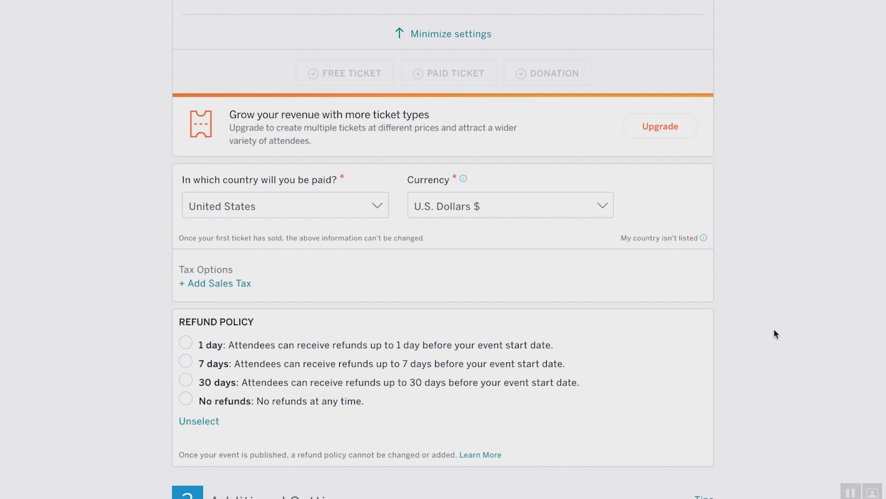
{"action": "scroll", "coordinate": [774, 333], "scroll_direction": "down", "scroll_amount": 2}
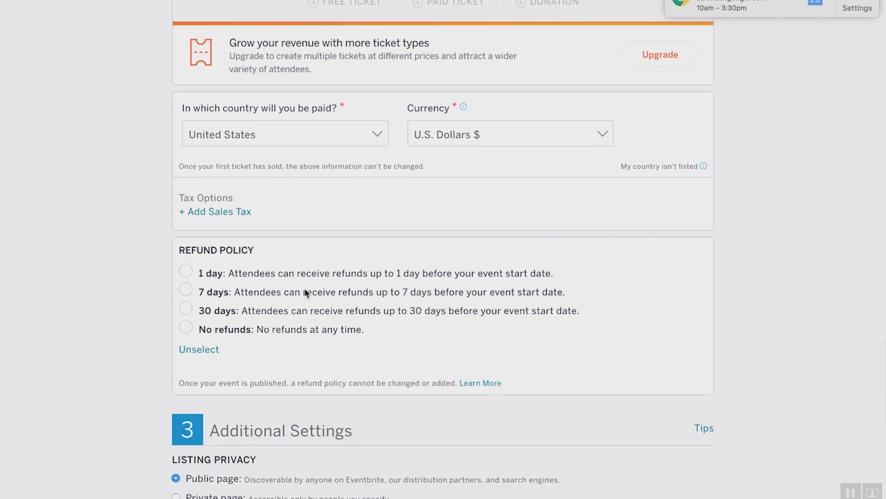
{"action": "scroll", "coordinate": [750, 296], "scroll_direction": "down", "scroll_amount": 2}
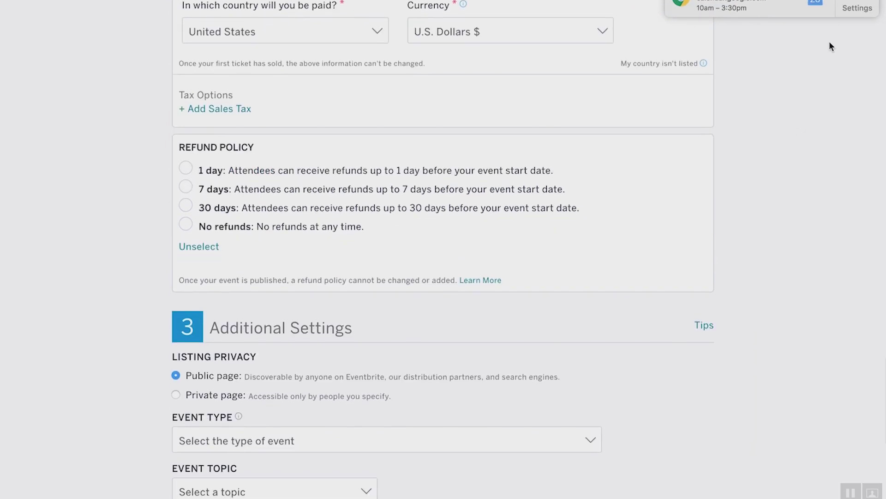
{"action": "scroll", "coordinate": [786, 231], "scroll_direction": "down", "scroll_amount": 1}
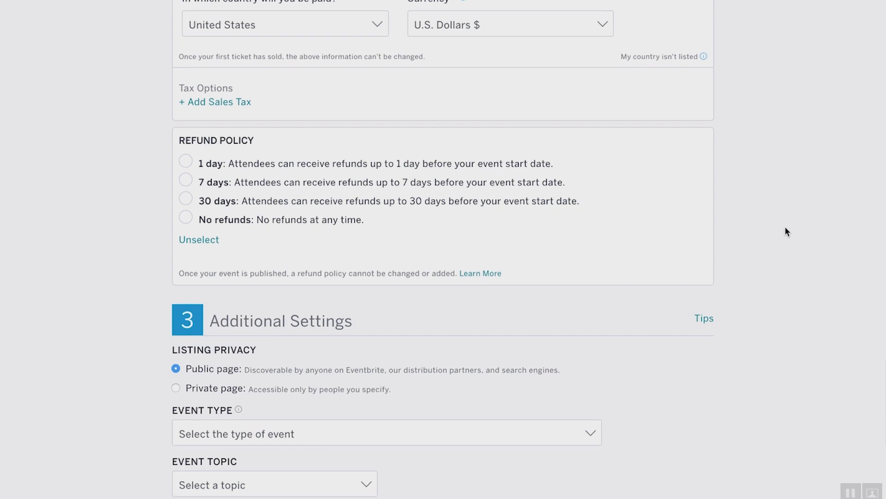
{"action": "scroll", "coordinate": [787, 231], "scroll_direction": "down", "scroll_amount": 2}
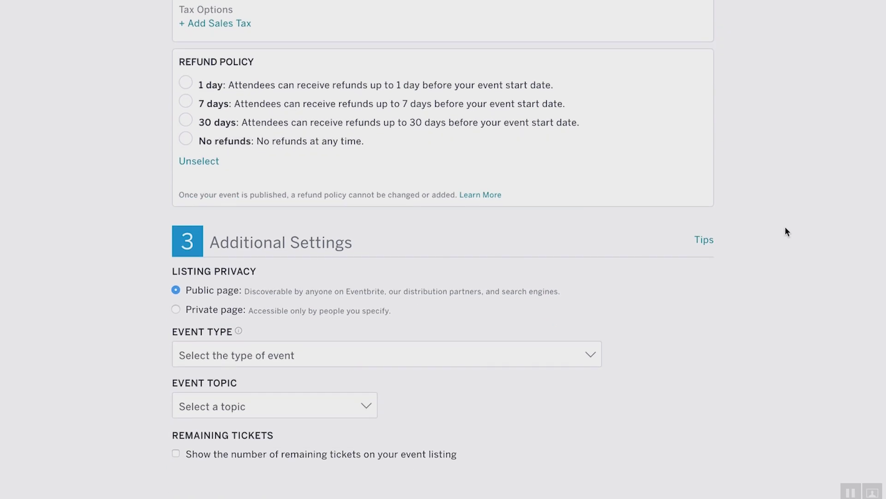
{"action": "scroll", "coordinate": [787, 232], "scroll_direction": "down", "scroll_amount": 4}
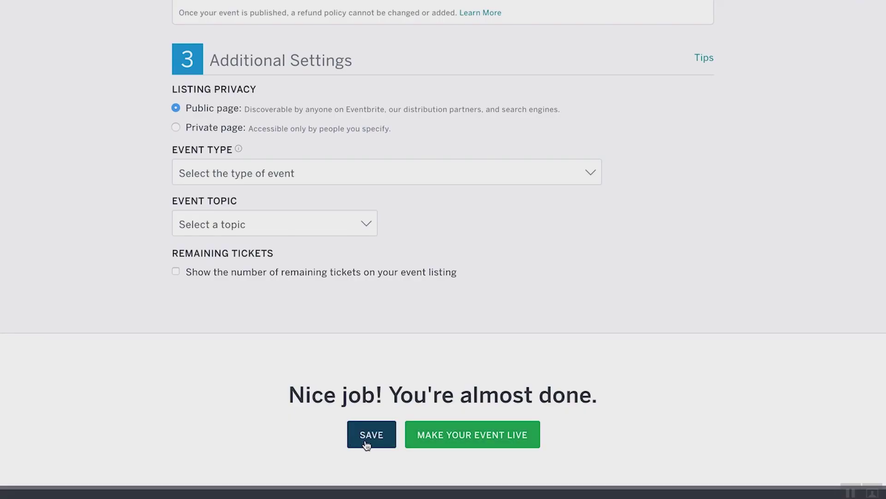
Step: View the Utah Alliance 2018 Spring Meeting event page and examine its description, date, location, refund policy, tags and sharing options
{"action": "left_click", "coordinate": [453, 445]}
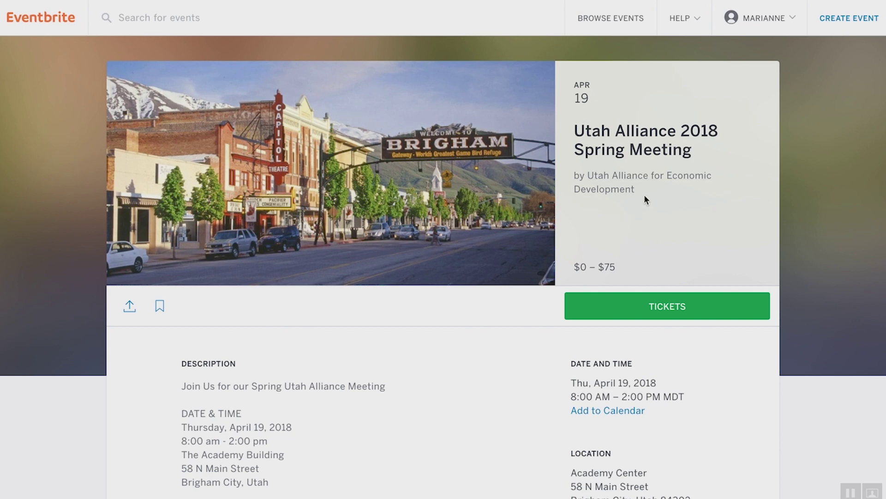
{"action": "scroll", "coordinate": [645, 199], "scroll_direction": "down", "scroll_amount": 5}
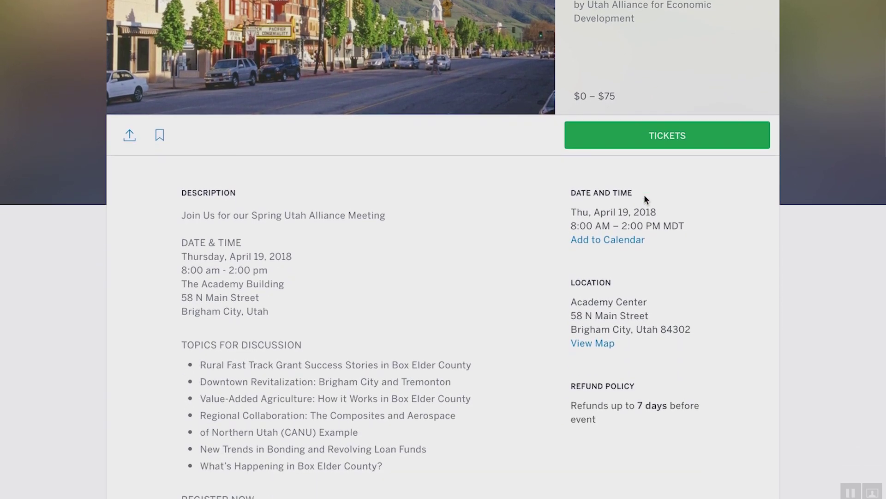
{"action": "scroll", "coordinate": [645, 199], "scroll_direction": "down", "scroll_amount": 6}
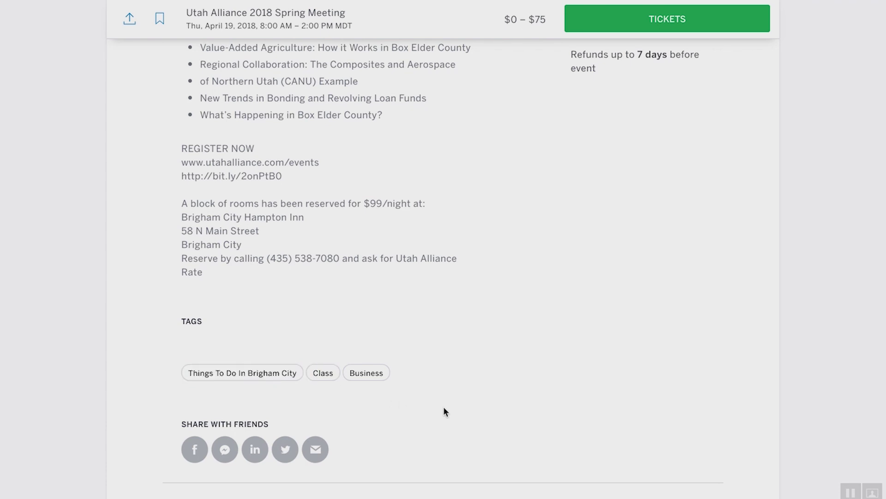
{"action": "scroll", "coordinate": [445, 411], "scroll_direction": "up", "scroll_amount": 15}
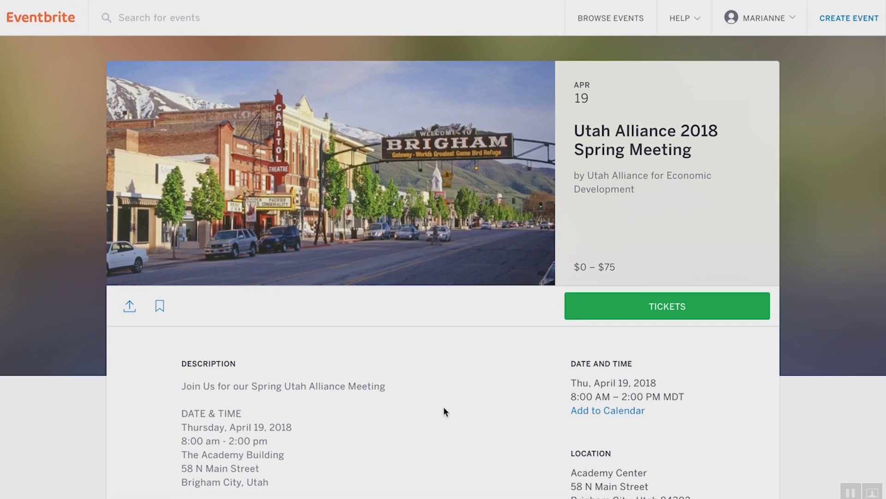